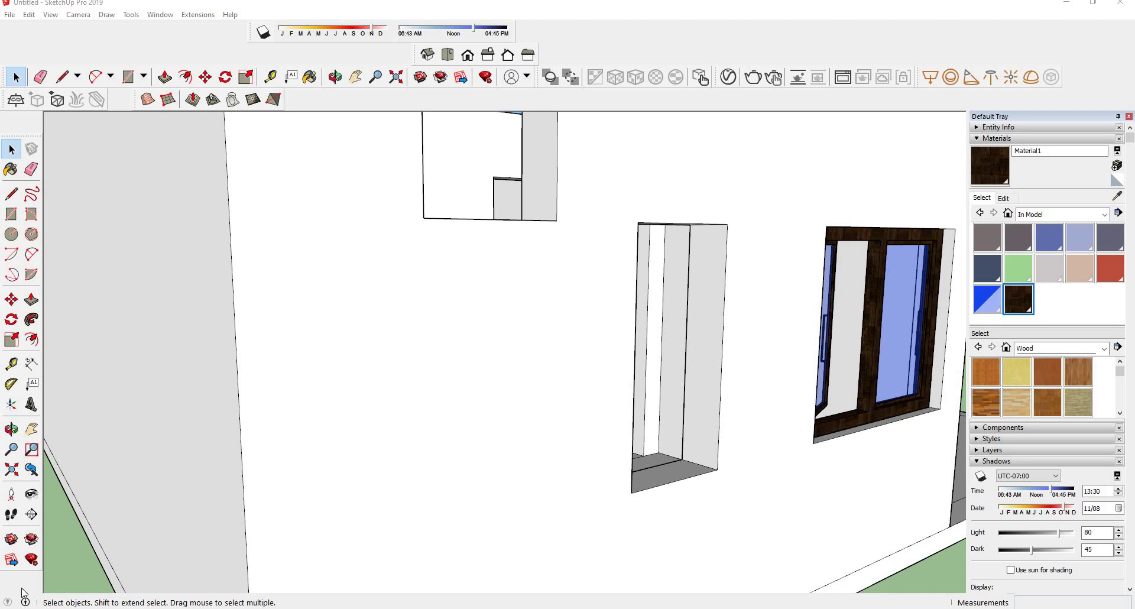
- Orbit to view the empty door opening beside the framed window and pick the Rectangle tool
mouse_move(328, 562)
middle_down()
mouse_move(540, 494)
mouse_move(365, 509)
mouse_move(605, 265)
middle_up()
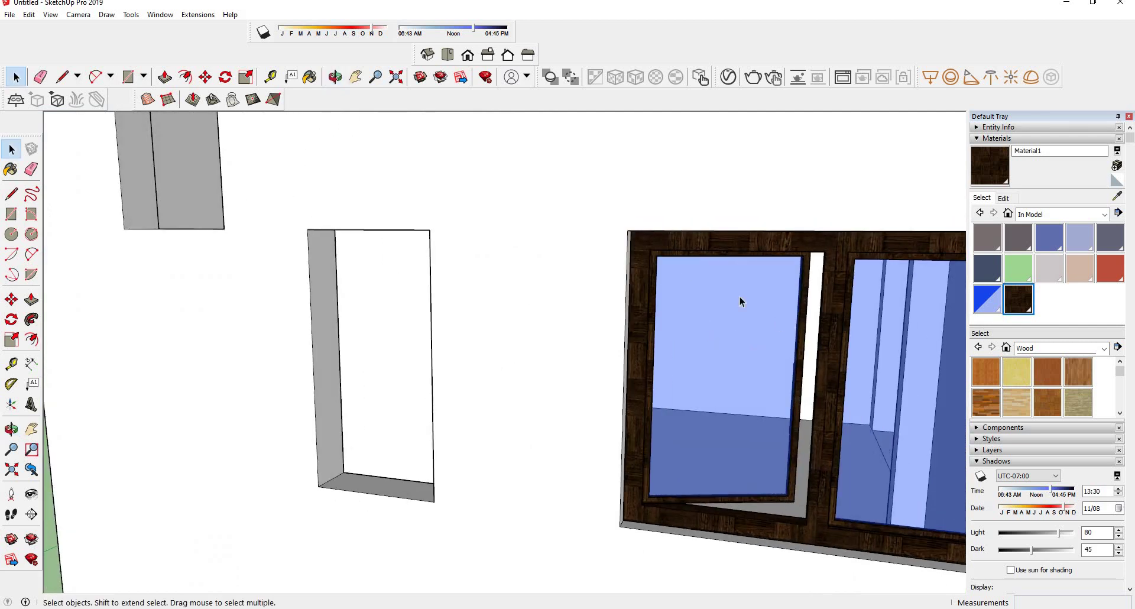
mouse_move(598, 334)
middle_down()
mouse_move(562, 332)
mouse_move(484, 365)
mouse_move(499, 350)
mouse_move(223, 318)
middle_up()
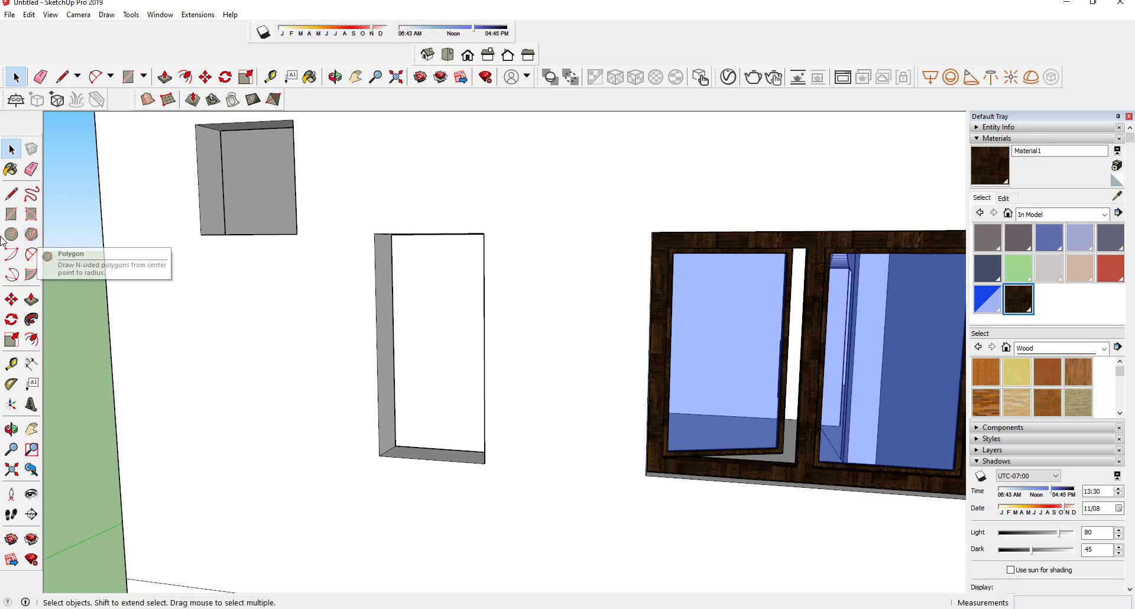
click(23, 216)
mouse_move(468, 197)
middle_down()
mouse_move(307, 186)
mouse_move(269, 151)
middle_up()
- Draw a 2'×4' rectangle filling the door opening
scroll(378, 213, up, 2)
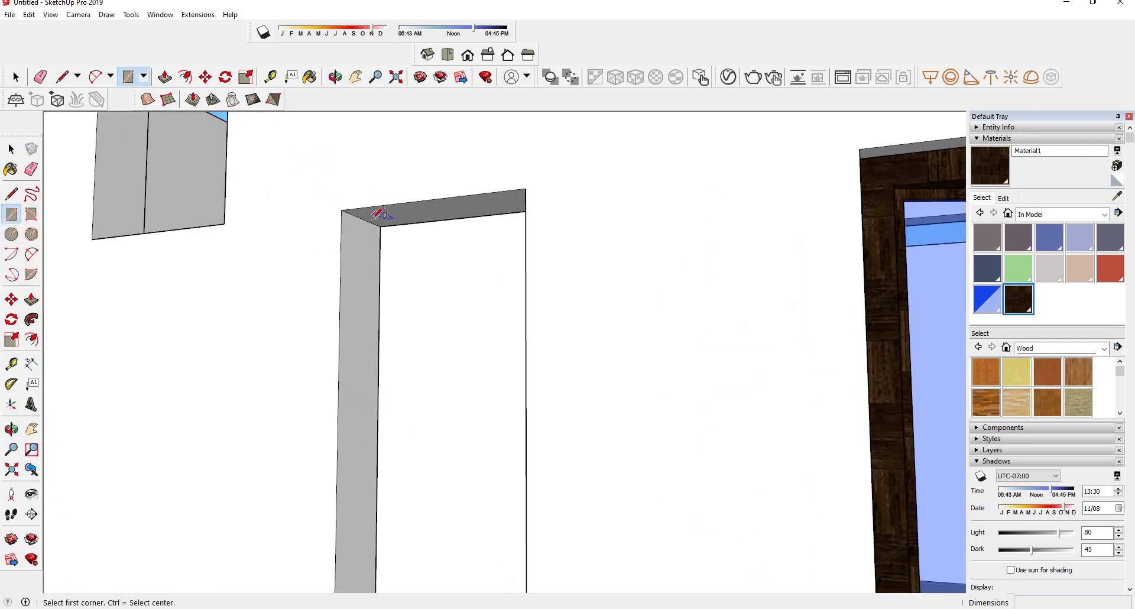
scroll(365, 236, down, 3)
scroll(367, 241, down, 3)
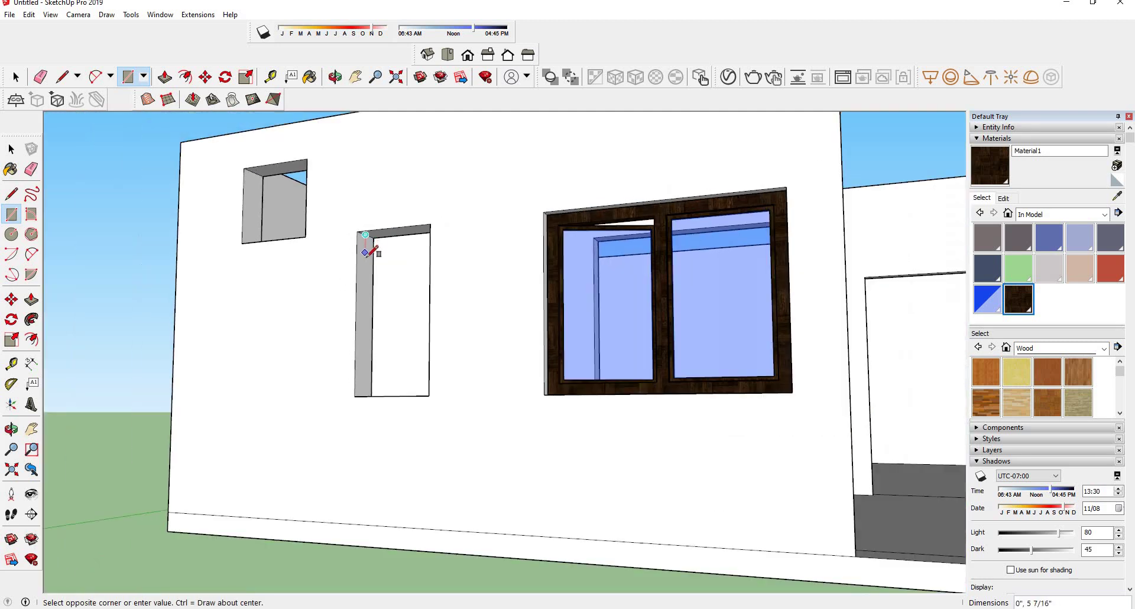
mouse_move(367, 242)
middle_down()
mouse_move(428, 314)
mouse_move(679, 375)
middle_up()
scroll(671, 405, up, 3)
scroll(664, 406, up, 3)
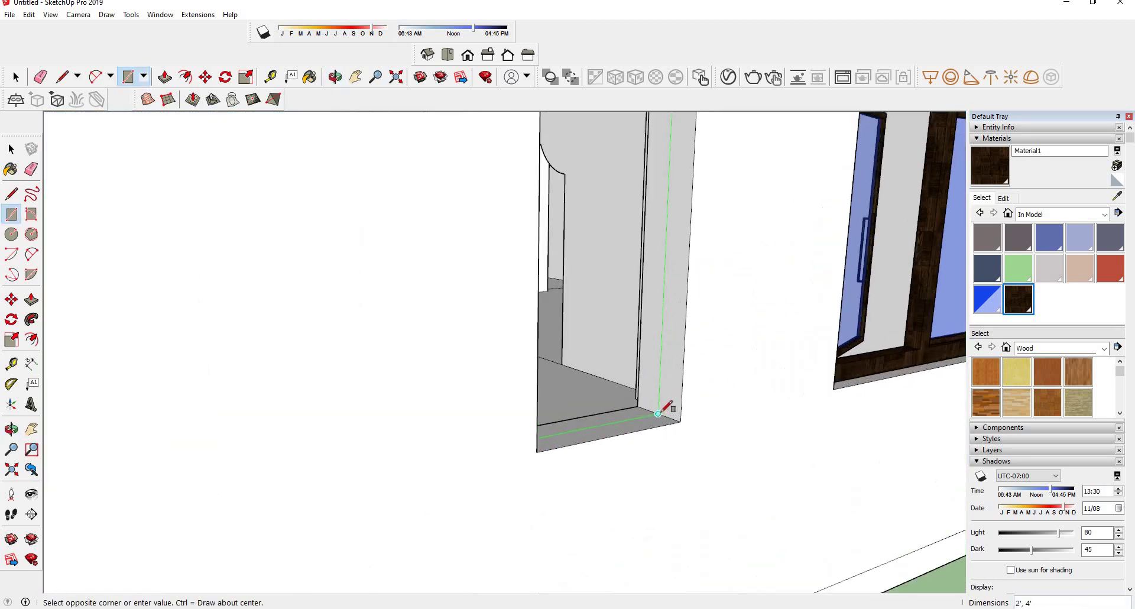
click(661, 410)
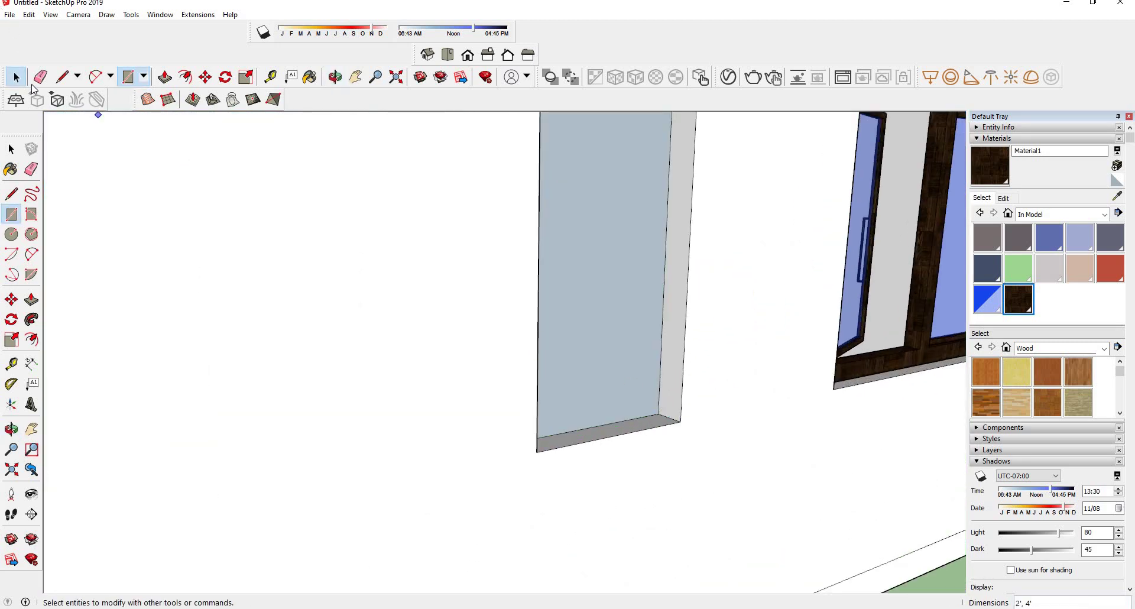
- Make the new door-opening rectangle a group
middle_drag(497, 281, 436, 304)
click(513, 303)
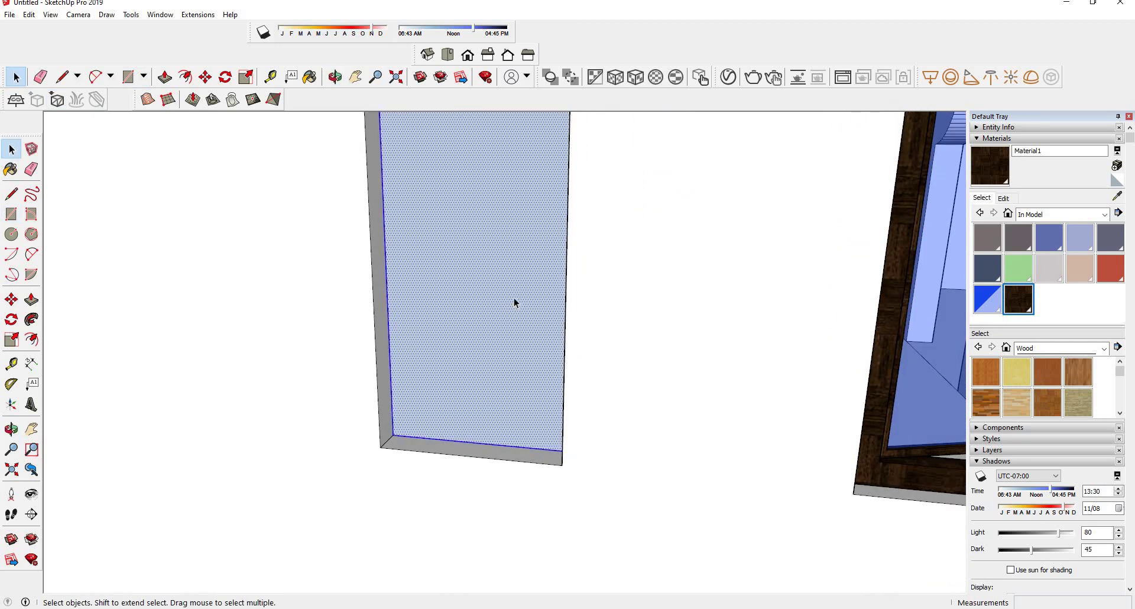
right_click(479, 286)
click(509, 384)
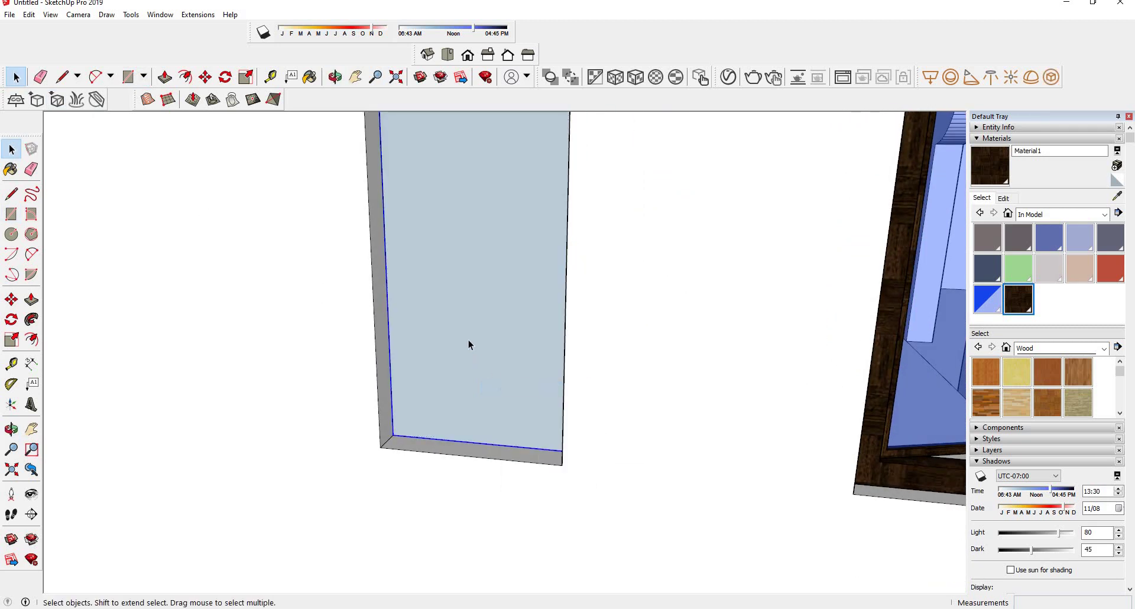
middle_drag(469, 344, 625, 350)
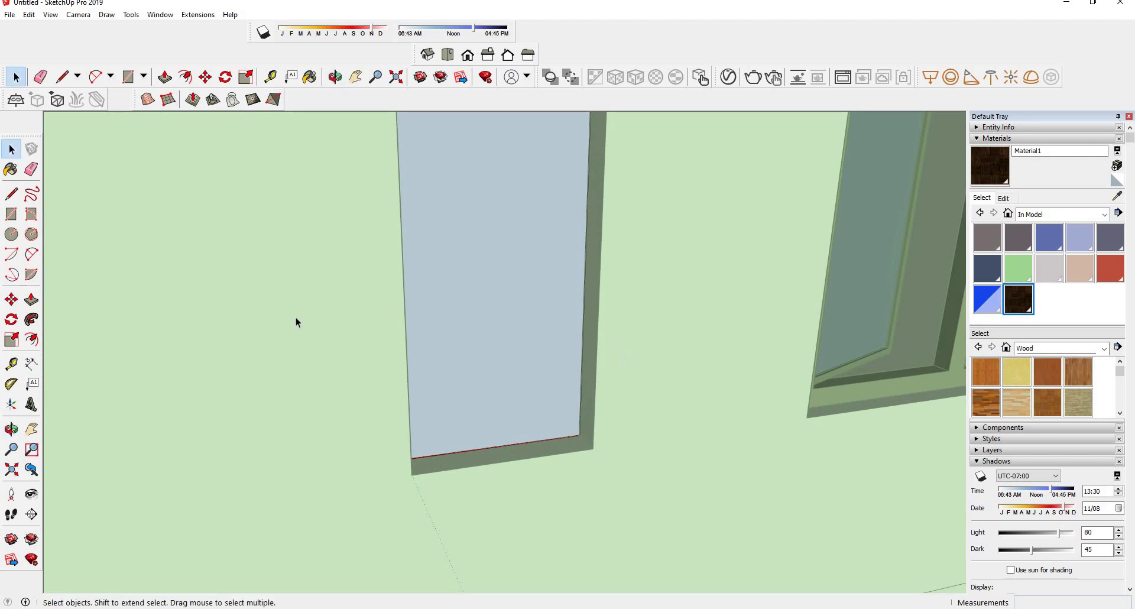
click(31, 340)
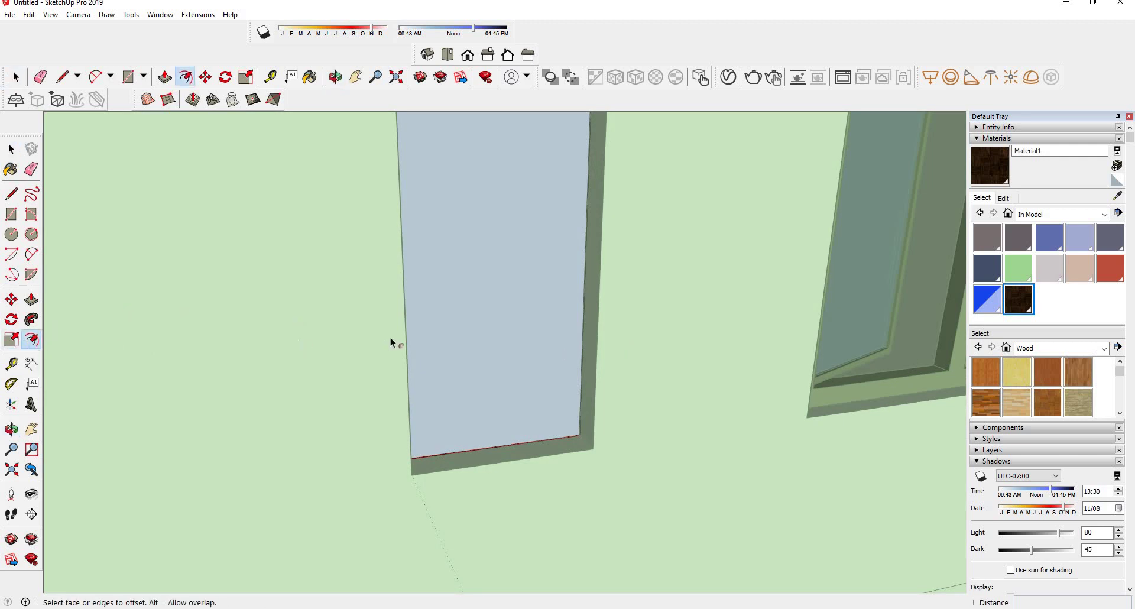
- Offset the door panel face inward by 3 inches
middle_drag(393, 337, 230, 329)
click(384, 319)
text(3")
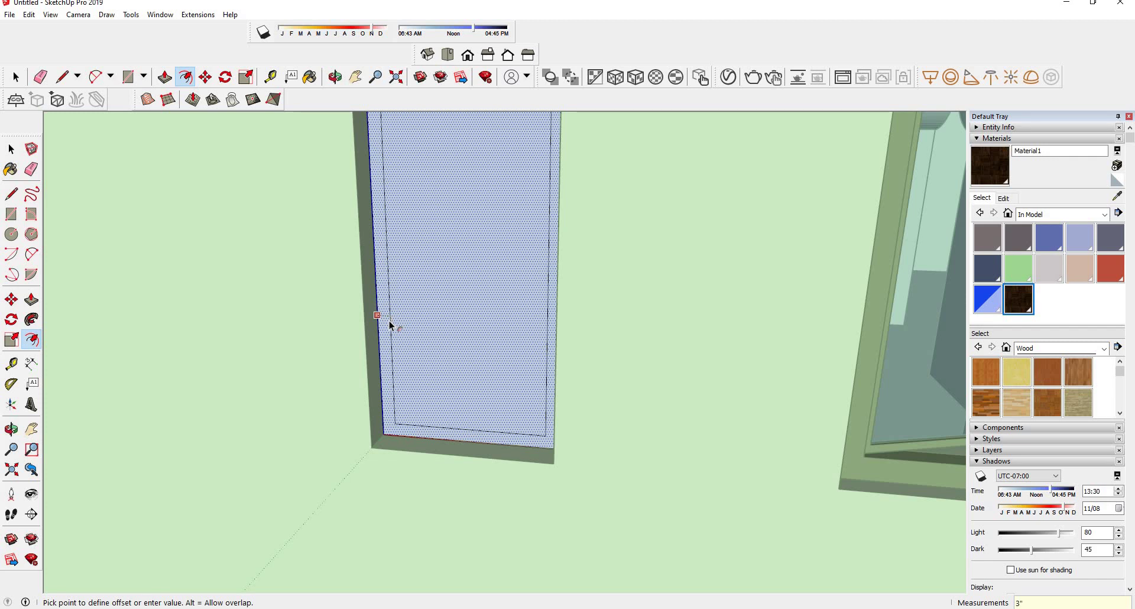
key(Return)
click(10, 149)
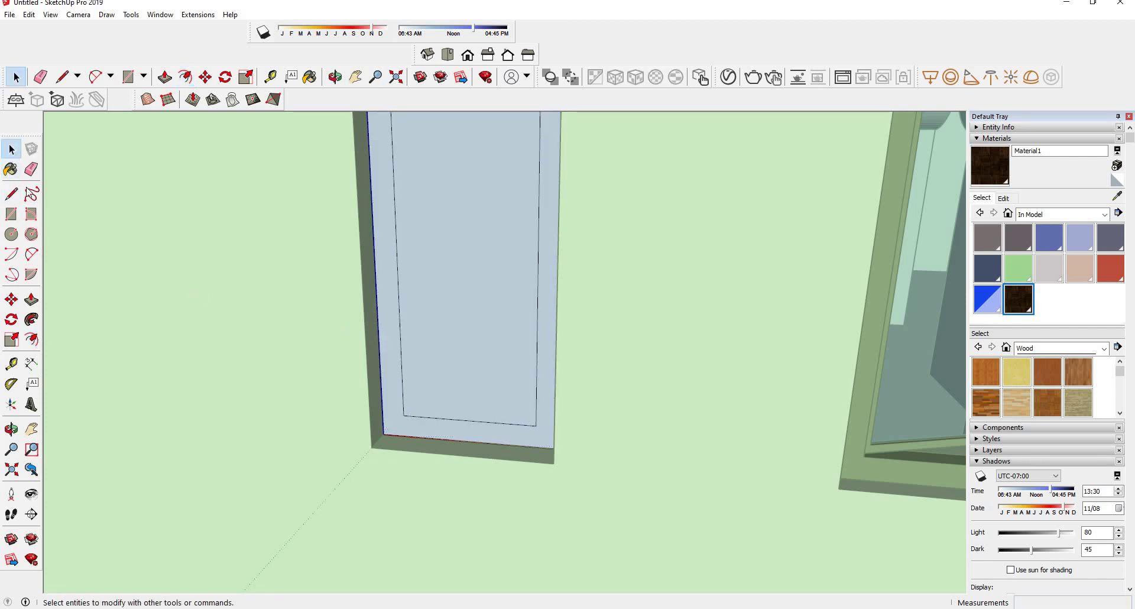
- Push/pull the door panel's outer border out 1.5 inches
click(32, 300)
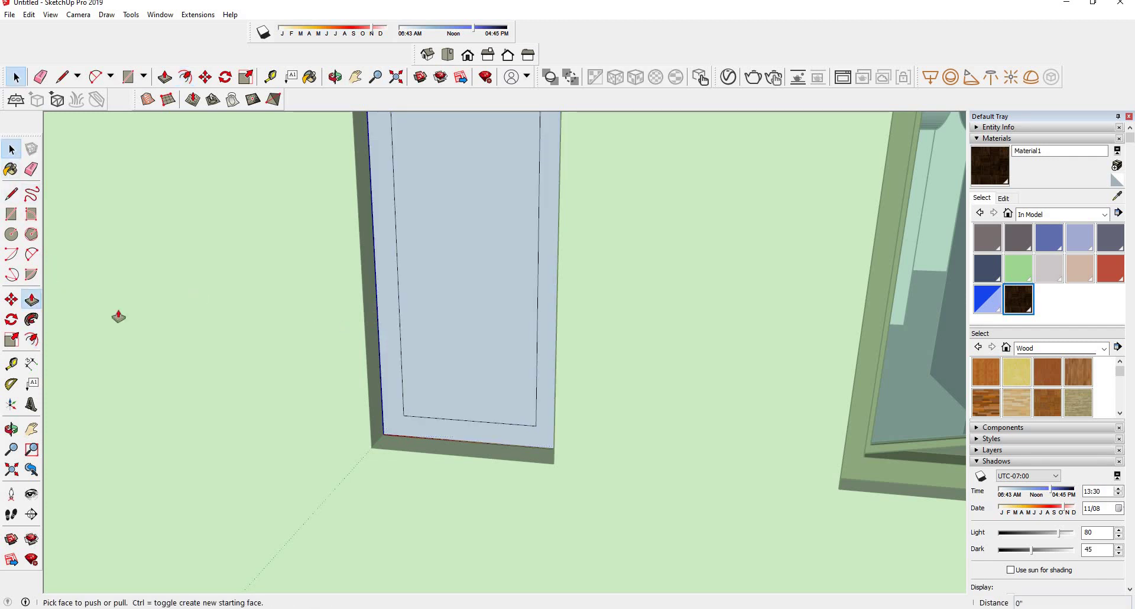
click(383, 343)
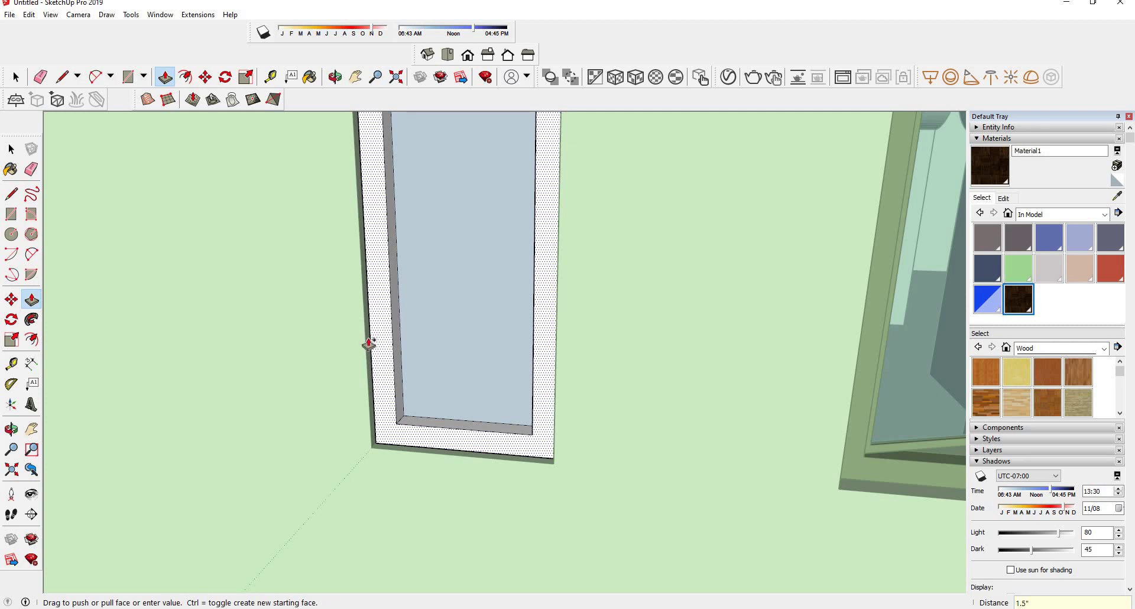
scroll(368, 343, down, 2)
scroll(413, 363, down, 3)
scroll(413, 362, down, 3)
- From inside the house, push/pull the door frame border out 1.5 inches
middle_drag(413, 362, 481, 343)
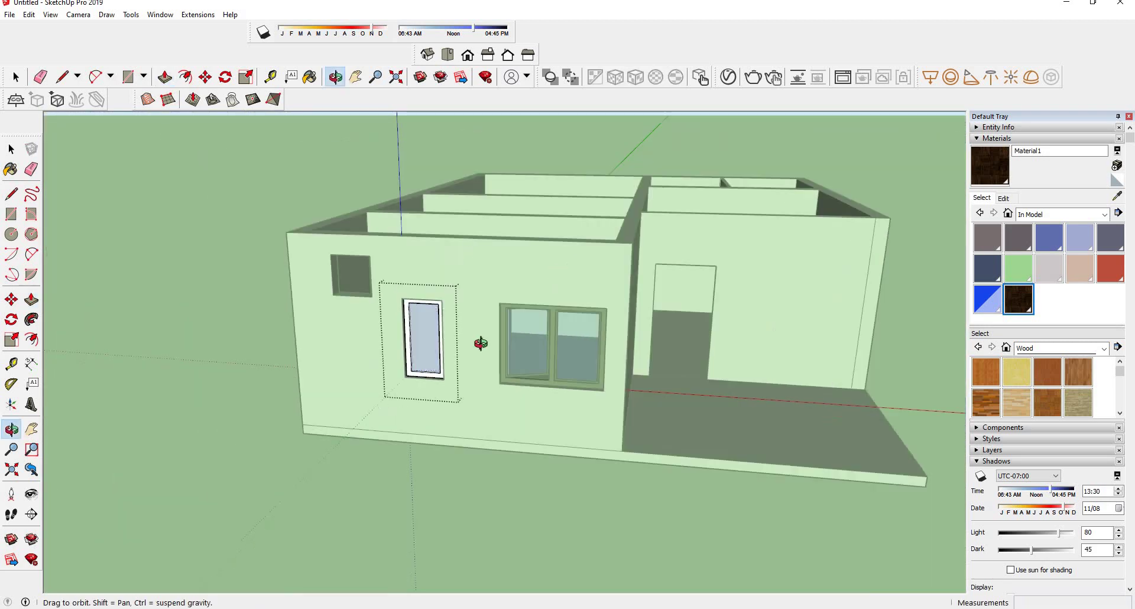
scroll(229, 400, up, 5)
key(p)
scroll(329, 278, up, 3)
scroll(393, 375, up, 3)
scroll(436, 304, up, 3)
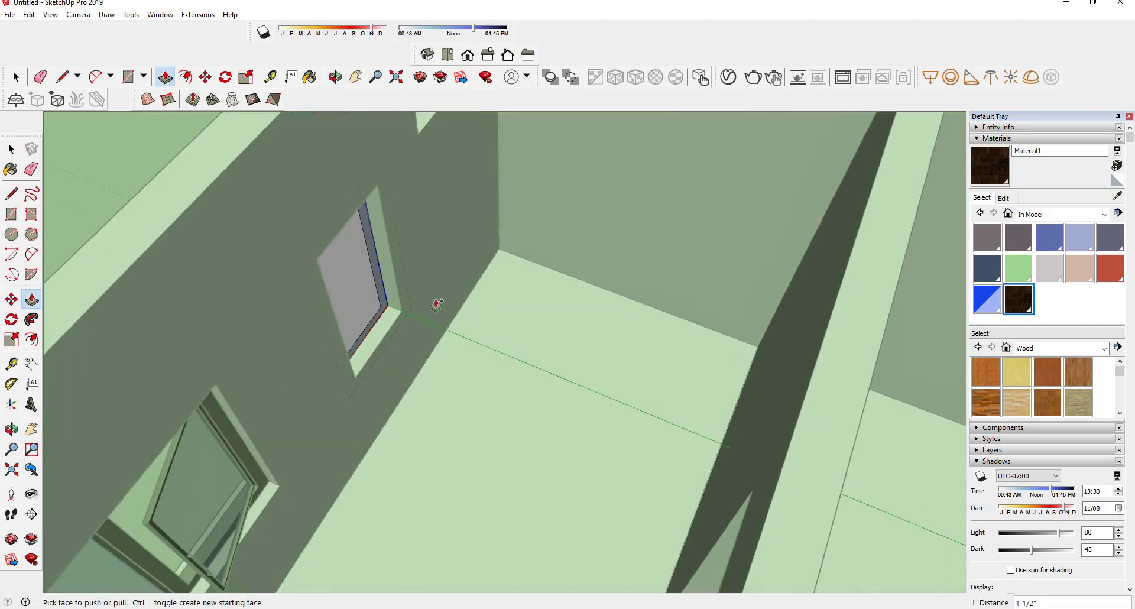
scroll(436, 304, up, 2)
drag(342, 299, 361, 310)
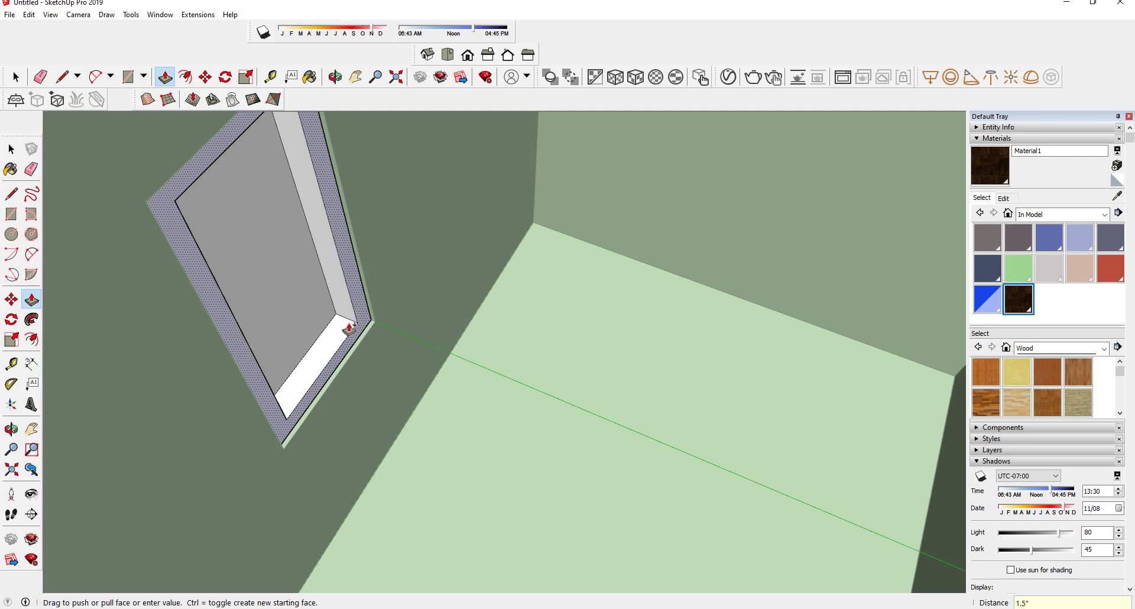
scroll(349, 327, down, 3)
drag(349, 327, 278, 350)
mouse_move(278, 350)
middle_down()
mouse_move(312, 324)
mouse_move(680, 217)
mouse_move(175, 317)
middle_up()
key(space)
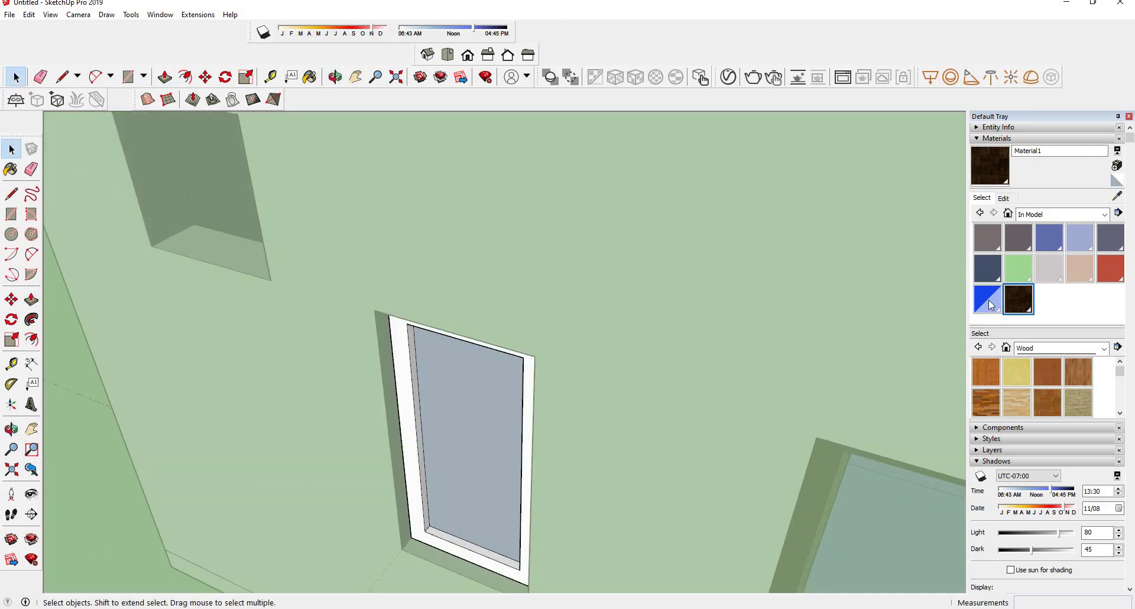
- Paint the door's inner panel with the blue glass material
click(988, 300)
click(505, 406)
scroll(504, 405, down, 2)
mouse_move(502, 398)
middle_down()
mouse_move(591, 334)
mouse_move(707, 355)
middle_up()
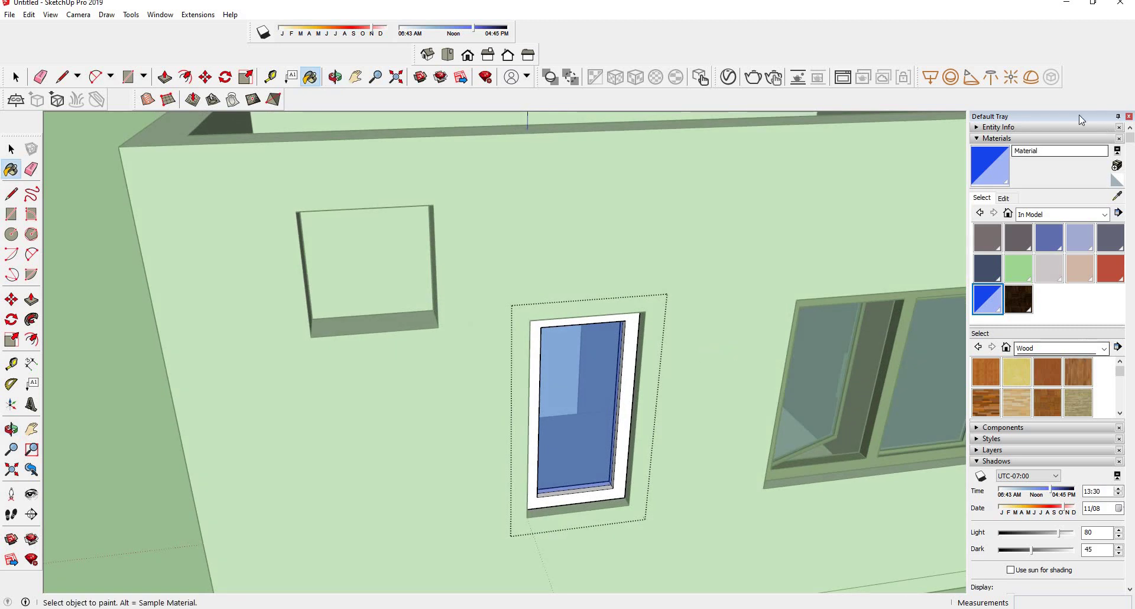
- Create translucent Material2 at 39% opacity and paint the door panel with it
click(1116, 165)
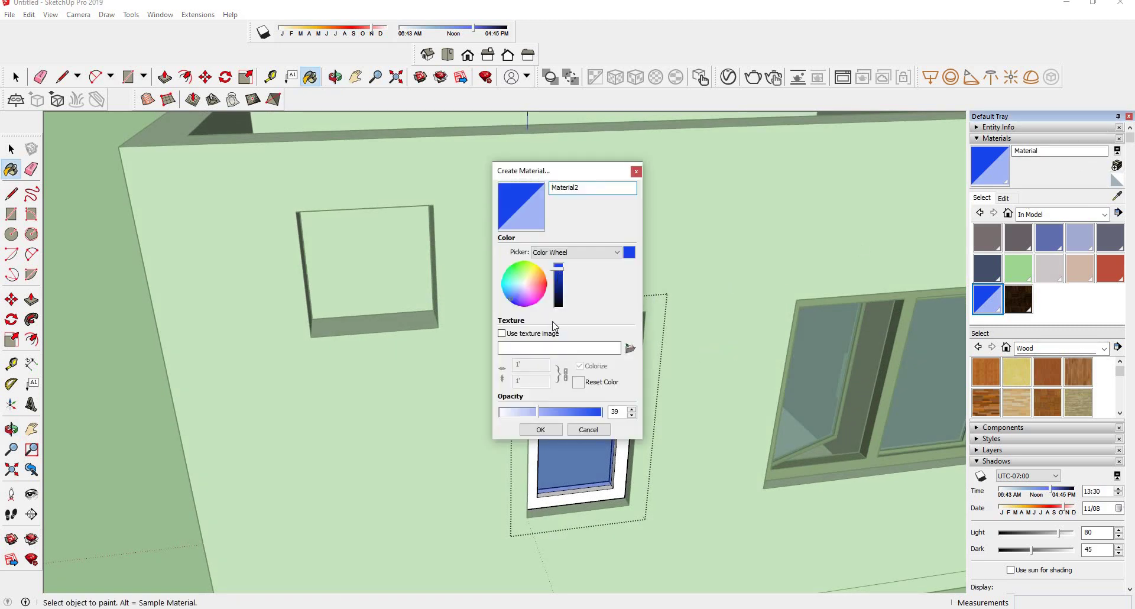
click(545, 433)
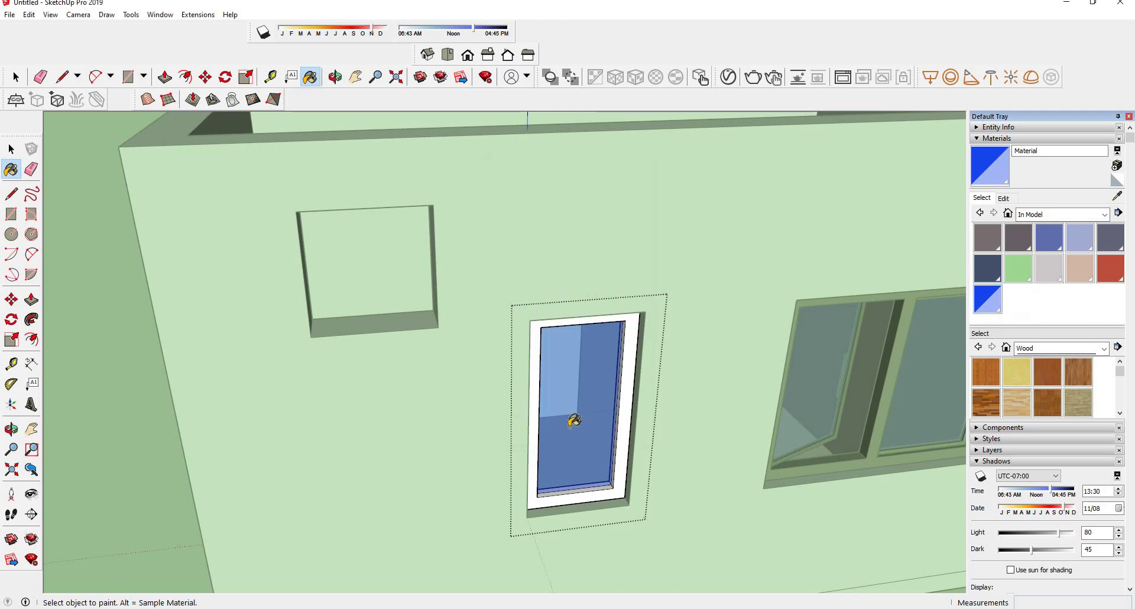
click(586, 400)
mouse_move(611, 455)
middle_down()
mouse_move(461, 380)
mouse_move(389, 451)
mouse_move(587, 443)
mouse_move(545, 367)
middle_up()
scroll(594, 285, up, 3)
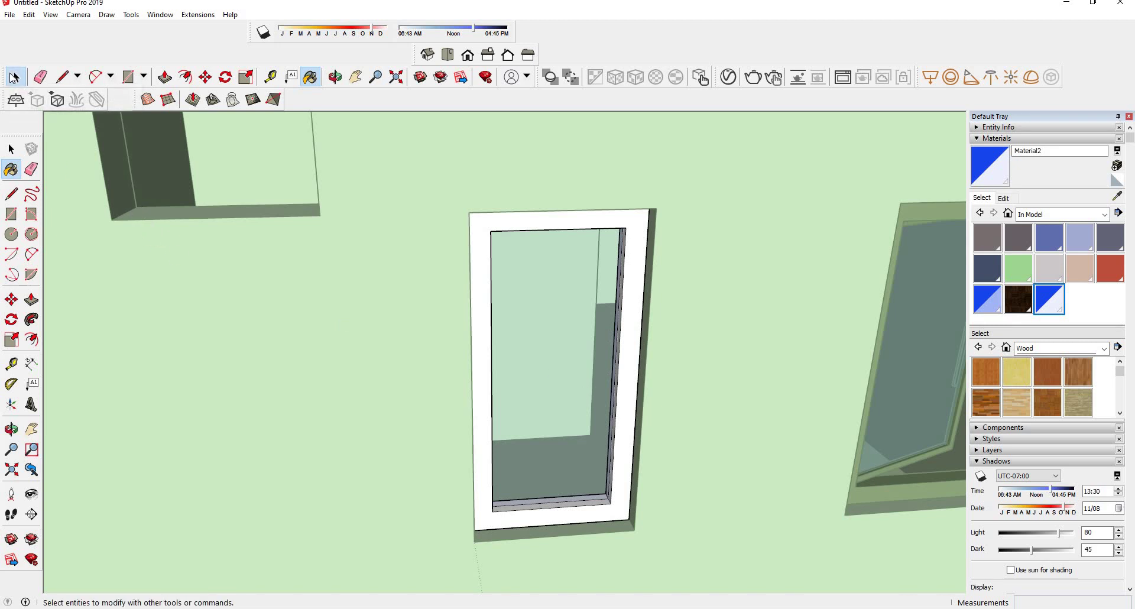
- Import images.jpg from the Desktop as an image
click(10, 15)
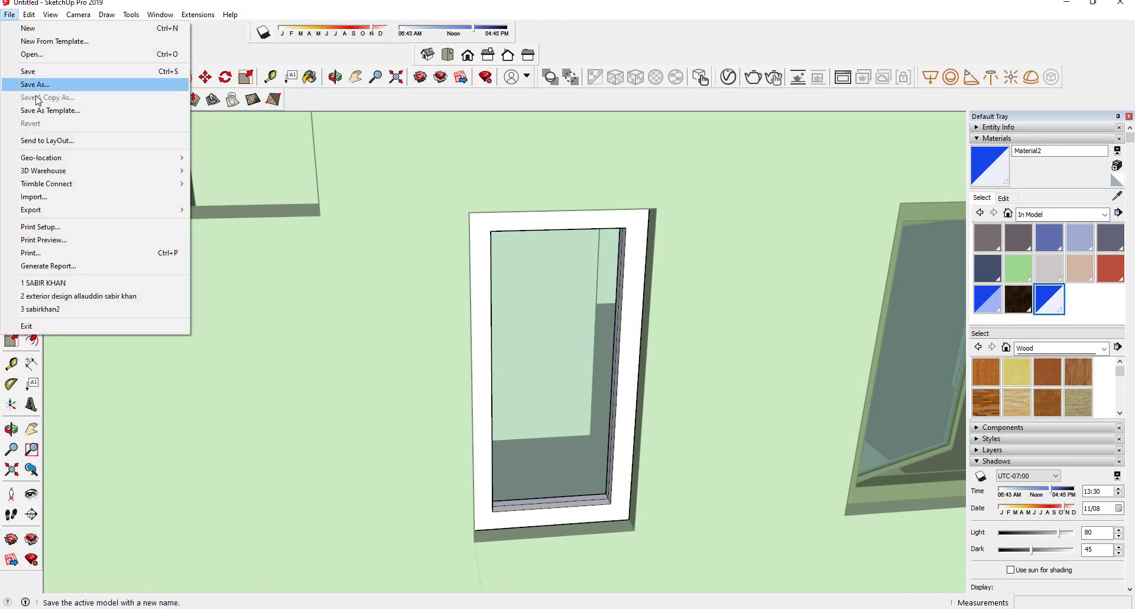
click(51, 199)
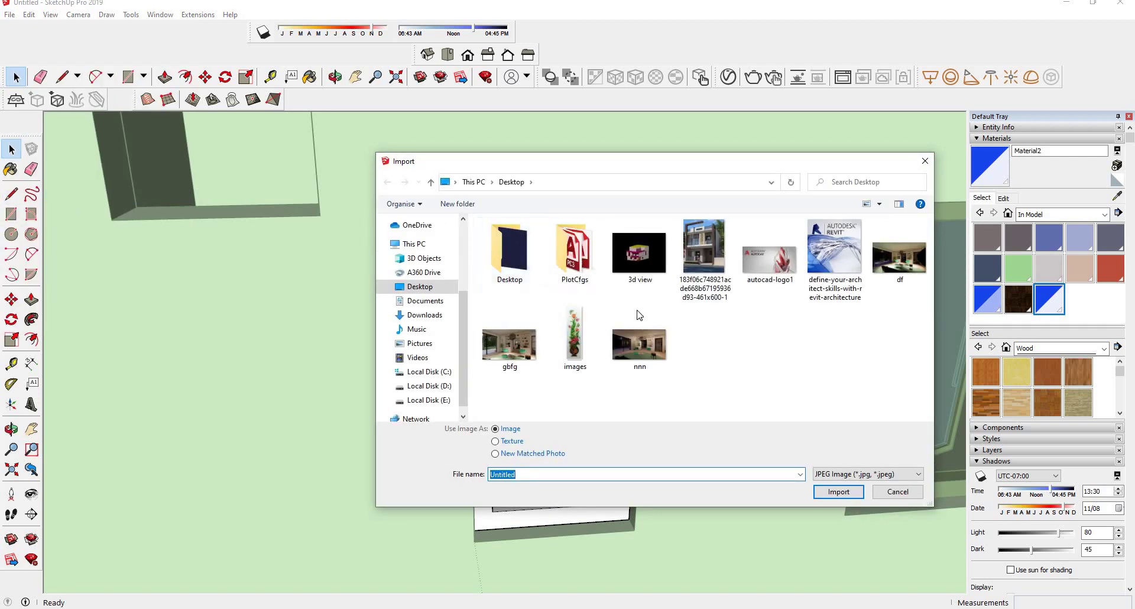
click(590, 359)
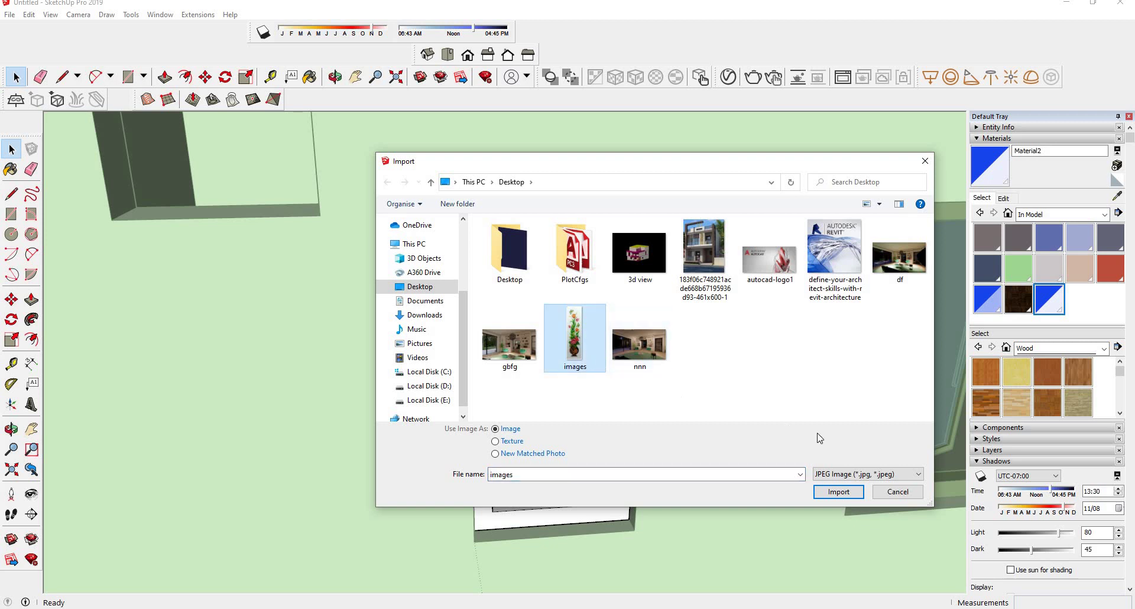
click(835, 494)
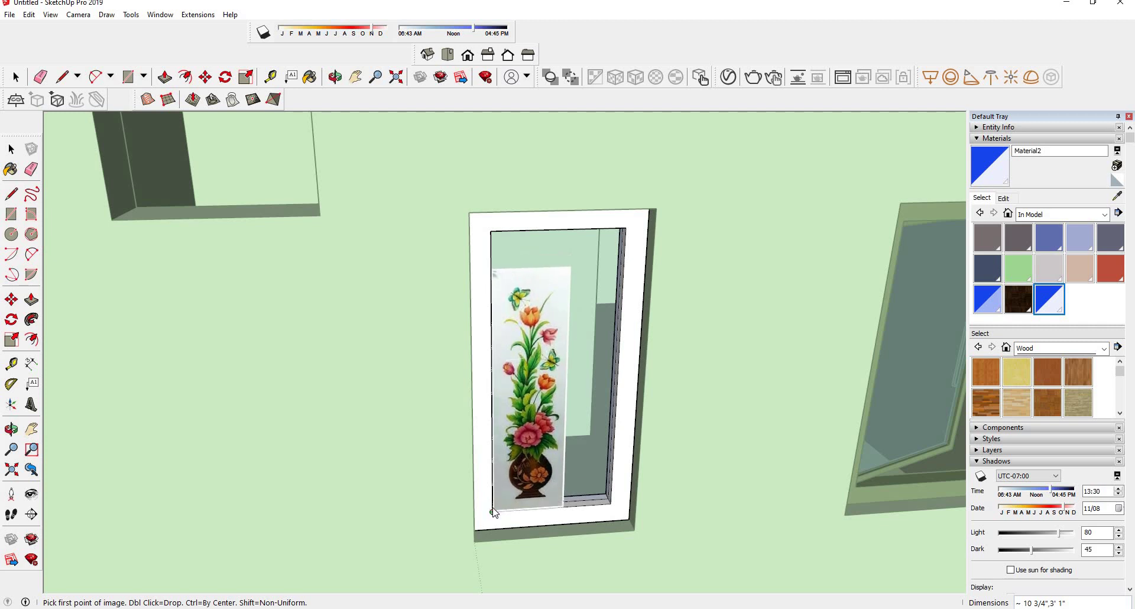
- Place the vase image at the frame's bottom-left corner at a narrow size and begin moving it rightward
click(494, 512)
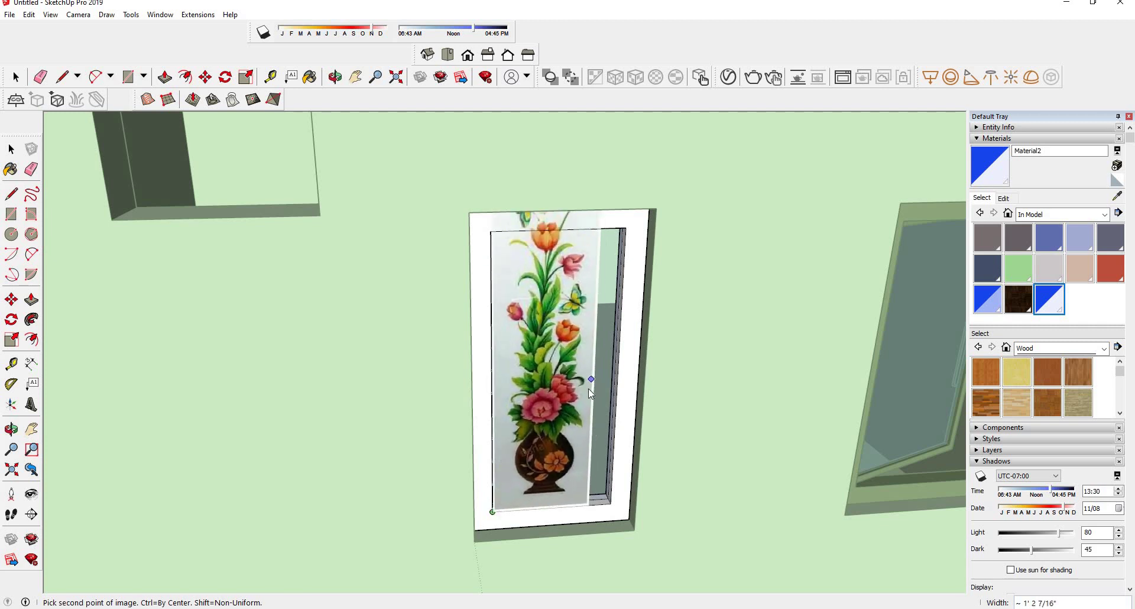
click(566, 441)
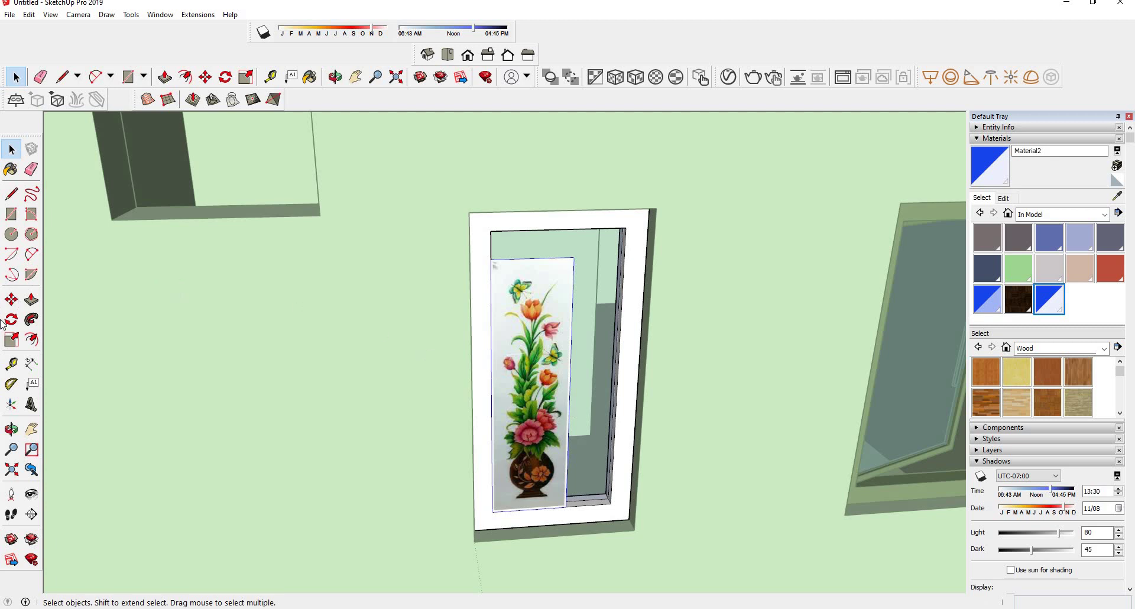
click(11, 300)
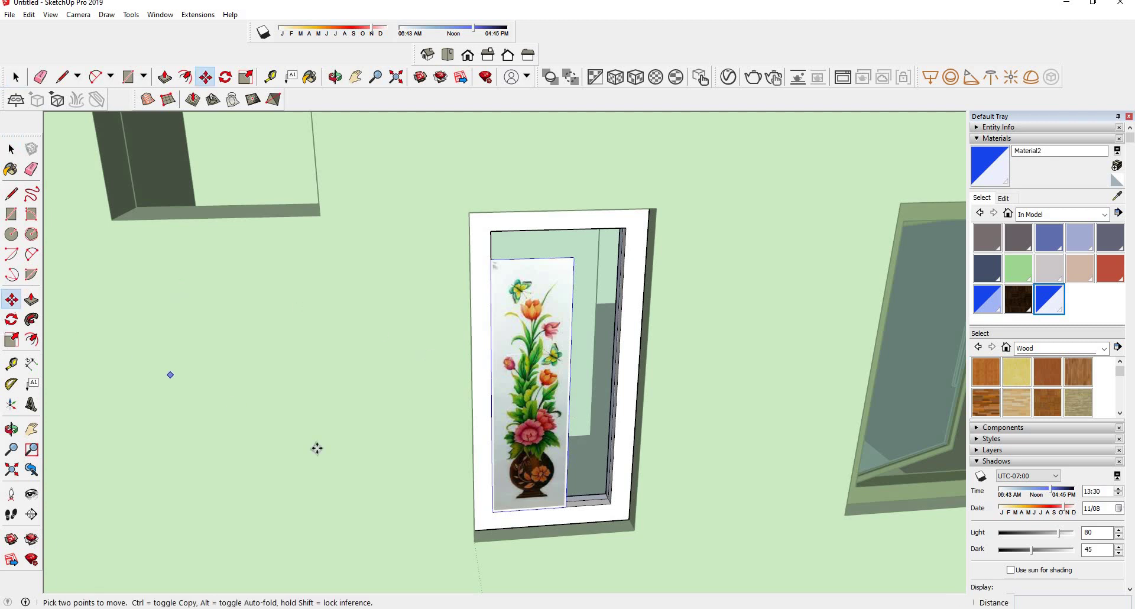
click(491, 516)
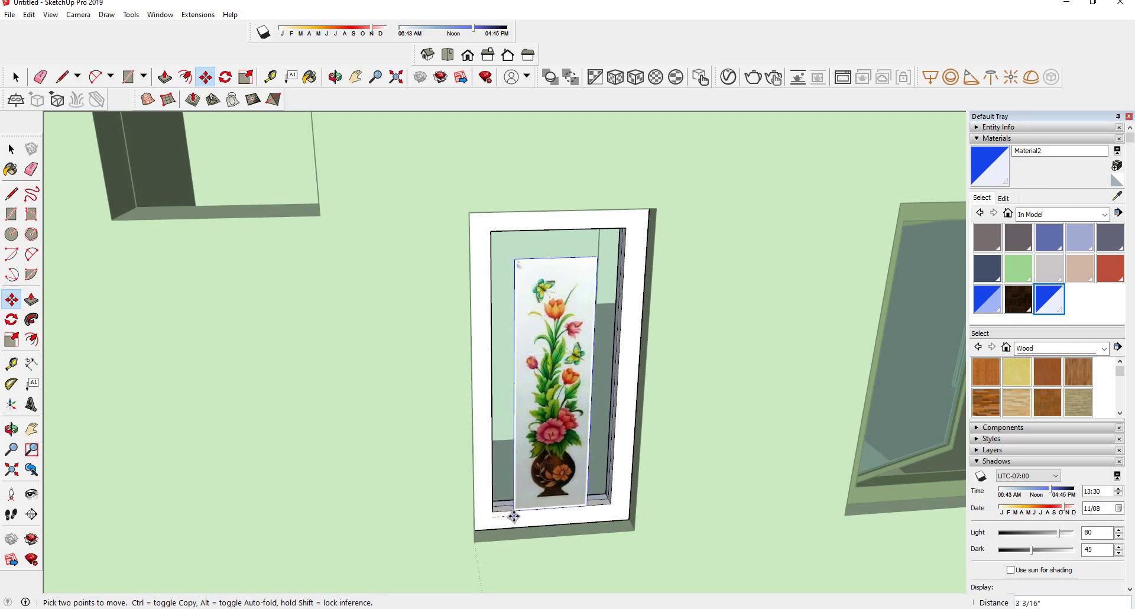
- Orbit and zoom around the window to inspect the vase image's position
mouse_move(539, 512)
middle_down()
mouse_move(428, 449)
mouse_move(317, 431)
middle_up()
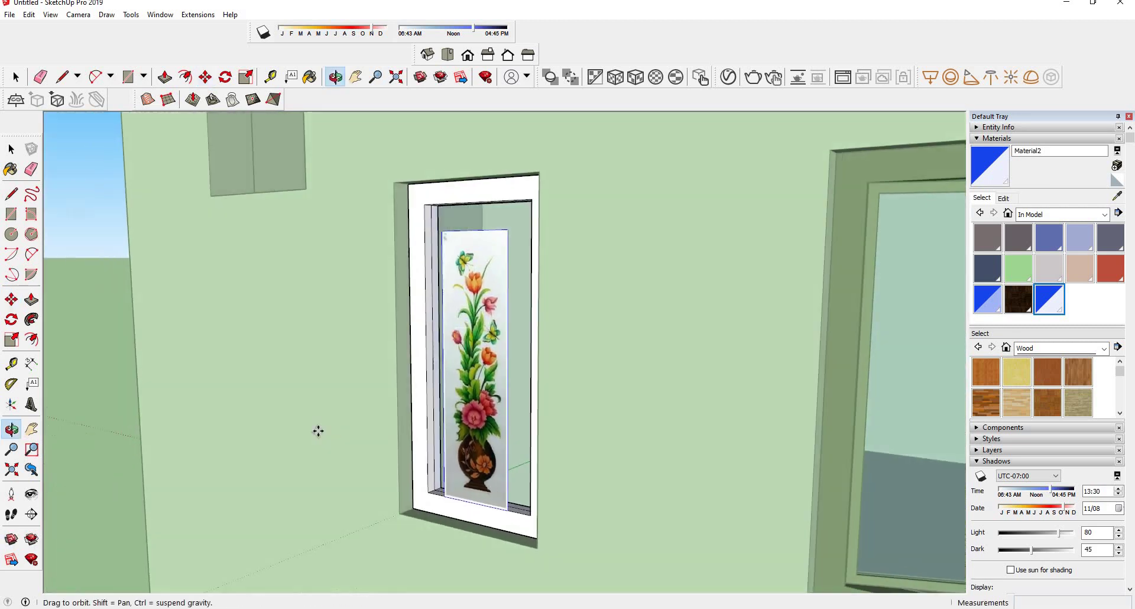
scroll(414, 503, up, 3)
scroll(508, 557, up, 3)
scroll(509, 557, up, 2)
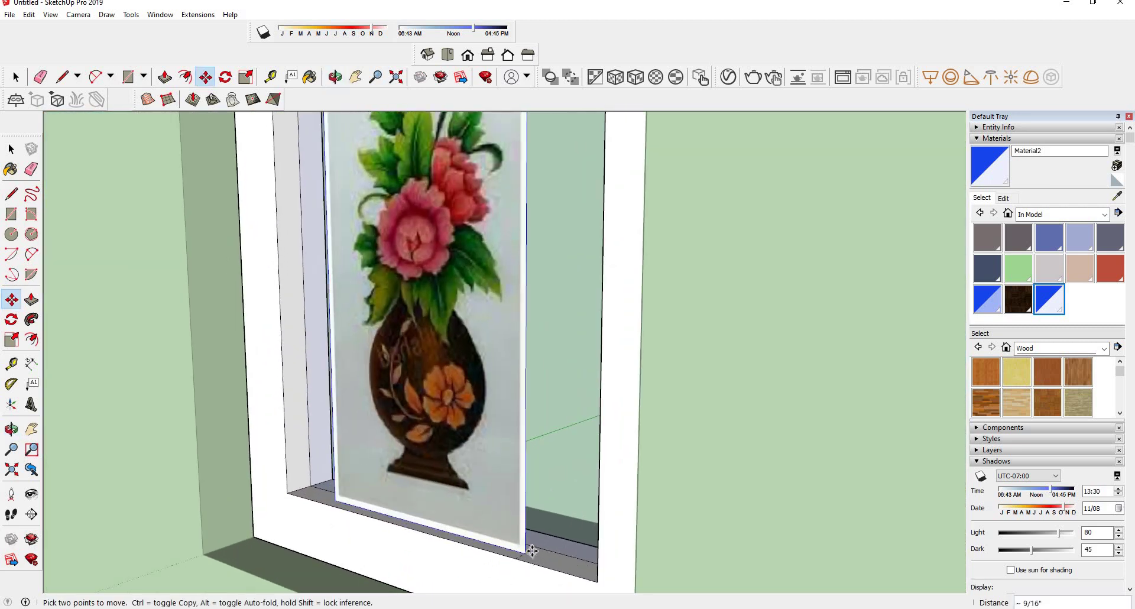
scroll(542, 551, up, 3)
scroll(523, 564, up, 1)
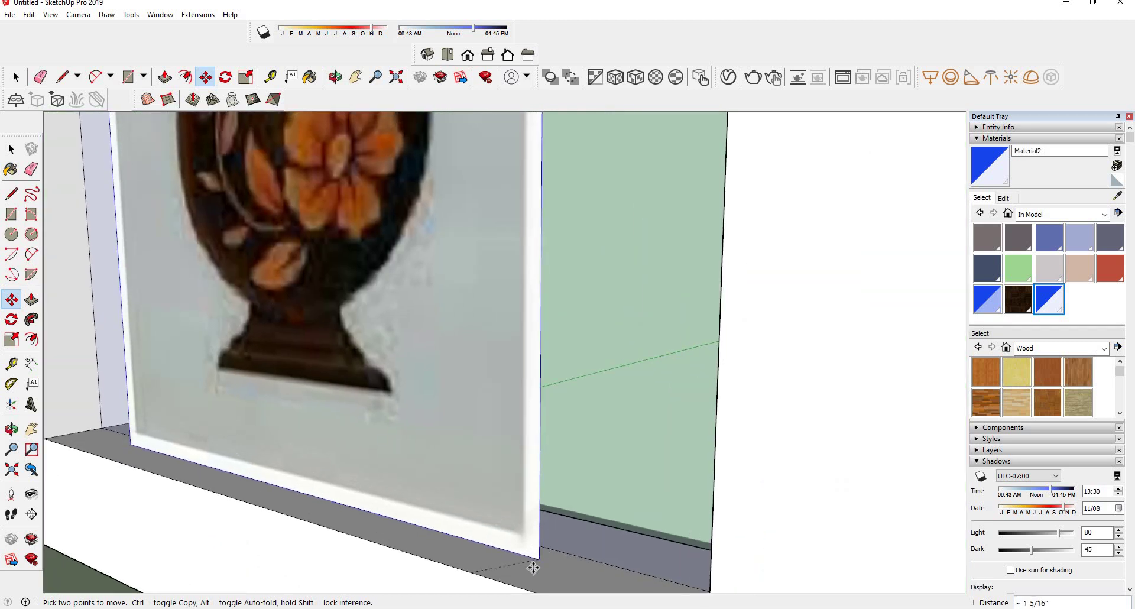
scroll(512, 561, down, 2)
mouse_move(509, 556)
middle_down()
mouse_move(418, 599)
mouse_move(754, 566)
middle_up()
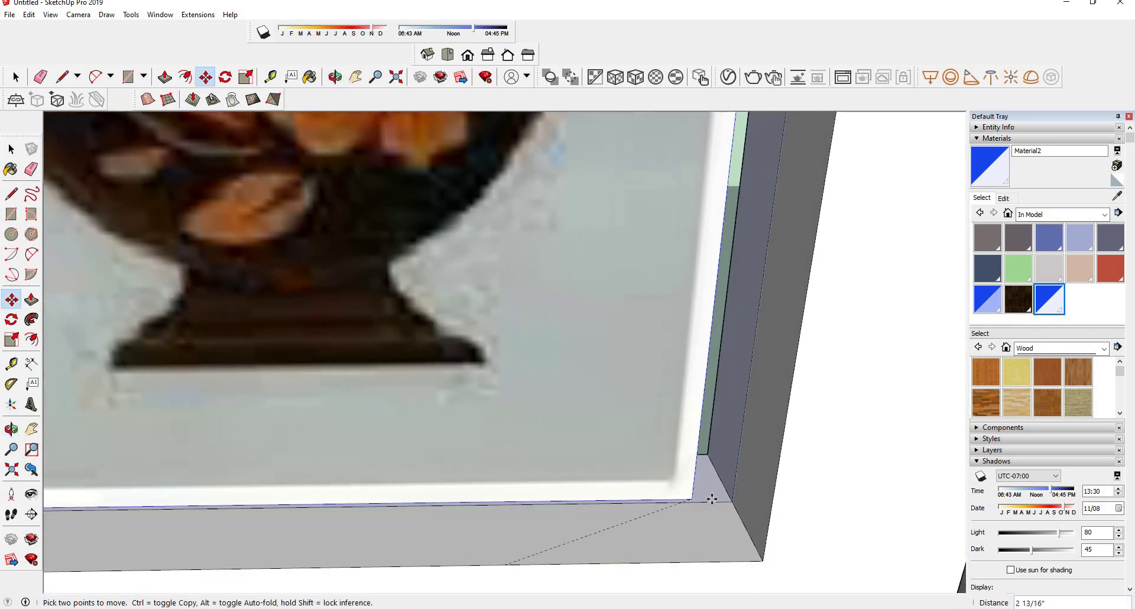
scroll(707, 501, down, 2)
scroll(706, 500, down, 3)
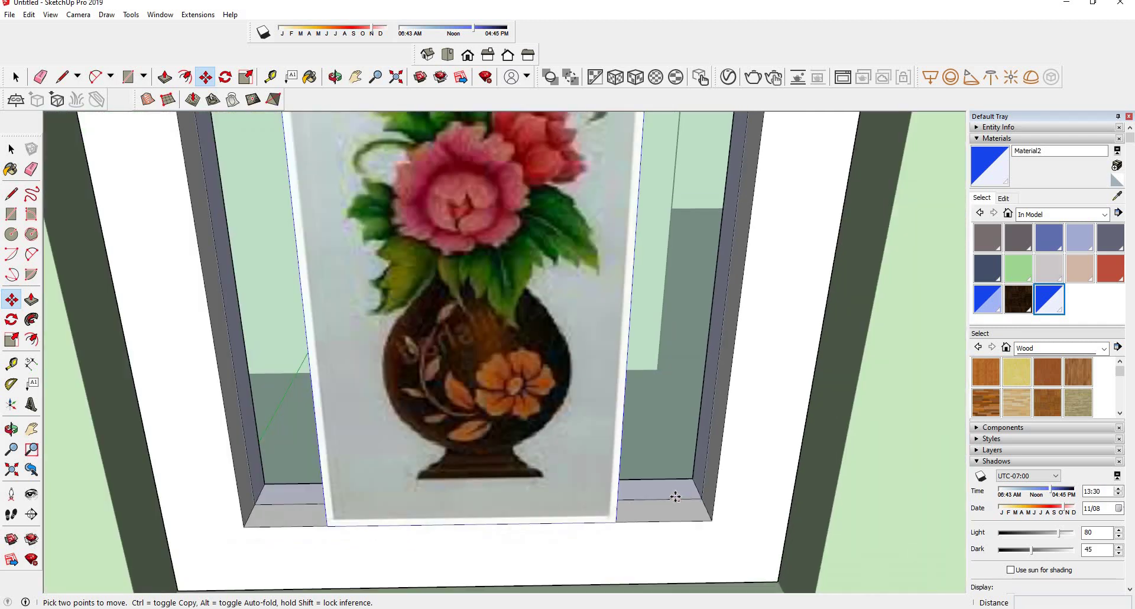
scroll(706, 501, down, 1)
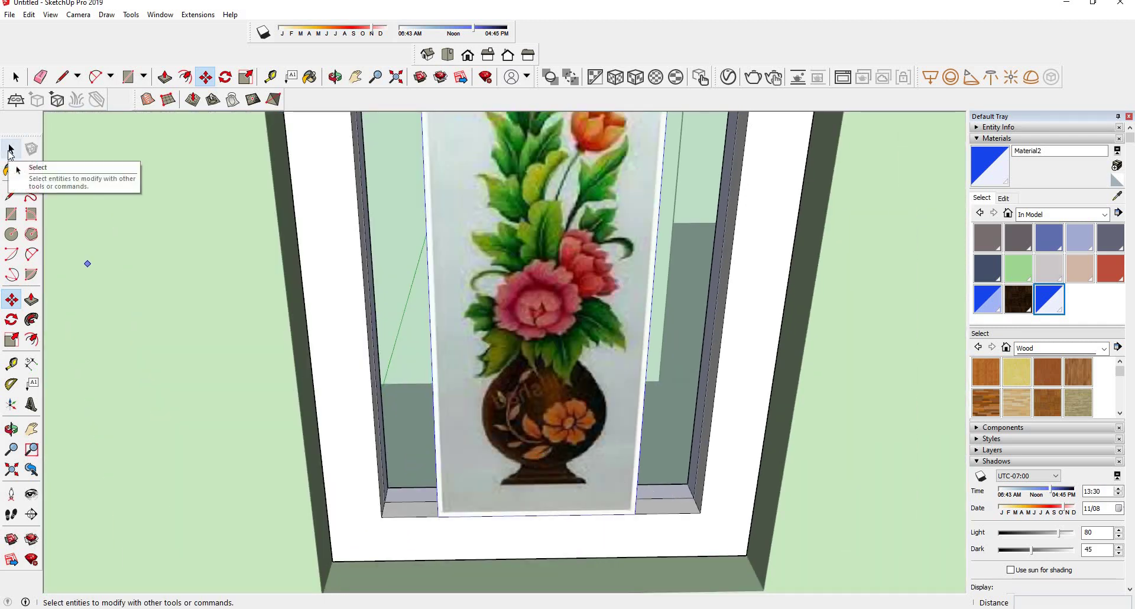
- Cancel the move, then undo and redo the vase image placement
click(12, 153)
key(ctrl+z)
key(ctrl+z)
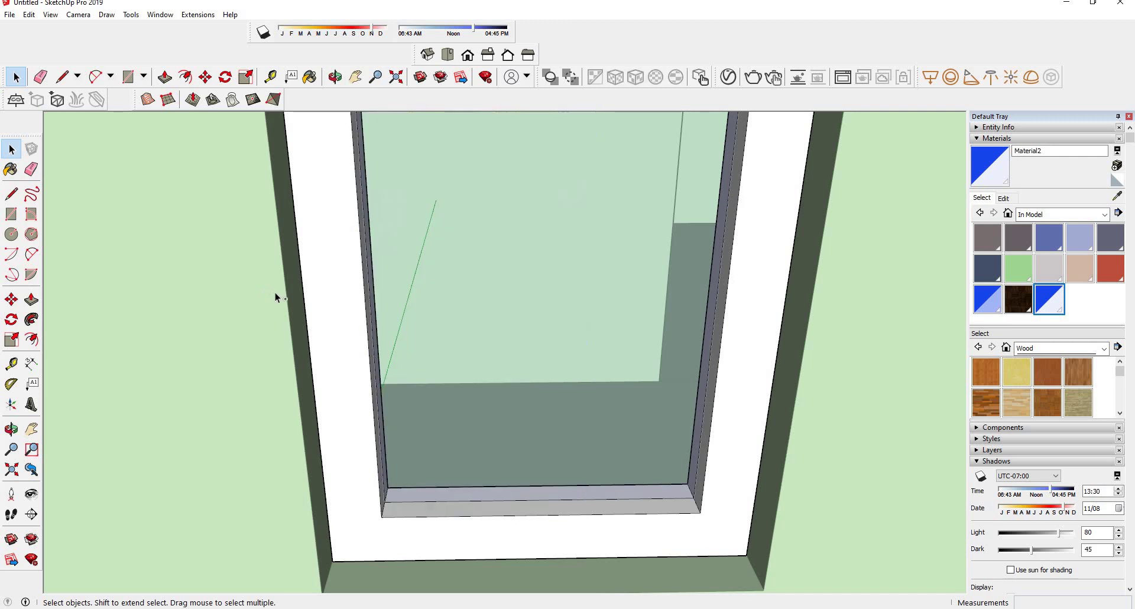
scroll(396, 340, down, 2)
middle_drag(468, 358, 380, 469)
scroll(406, 413, up, 2)
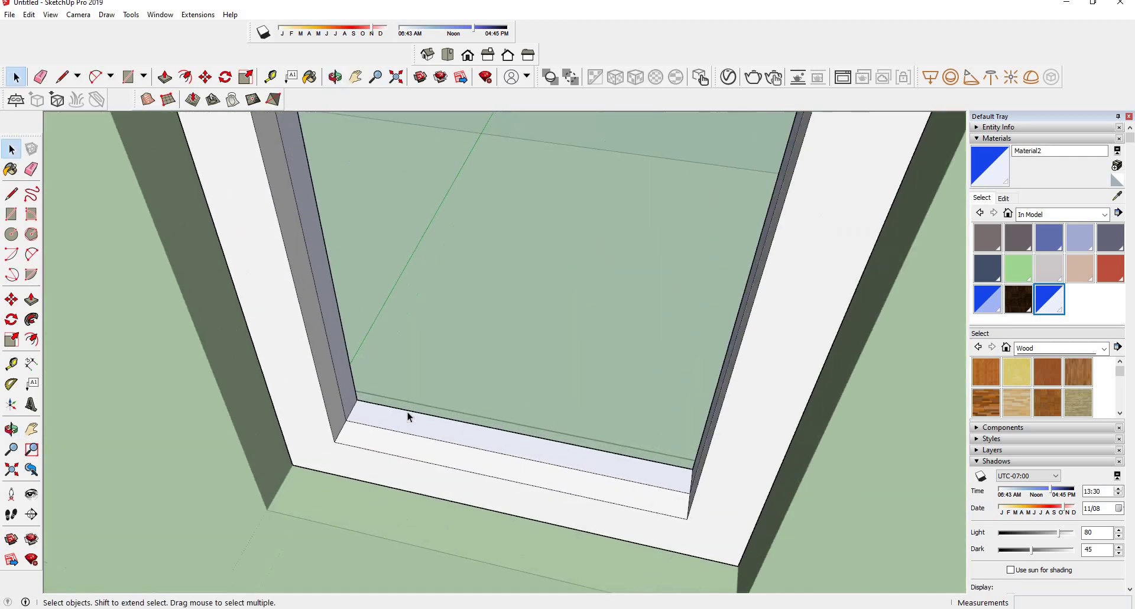
key(ctrl+y)
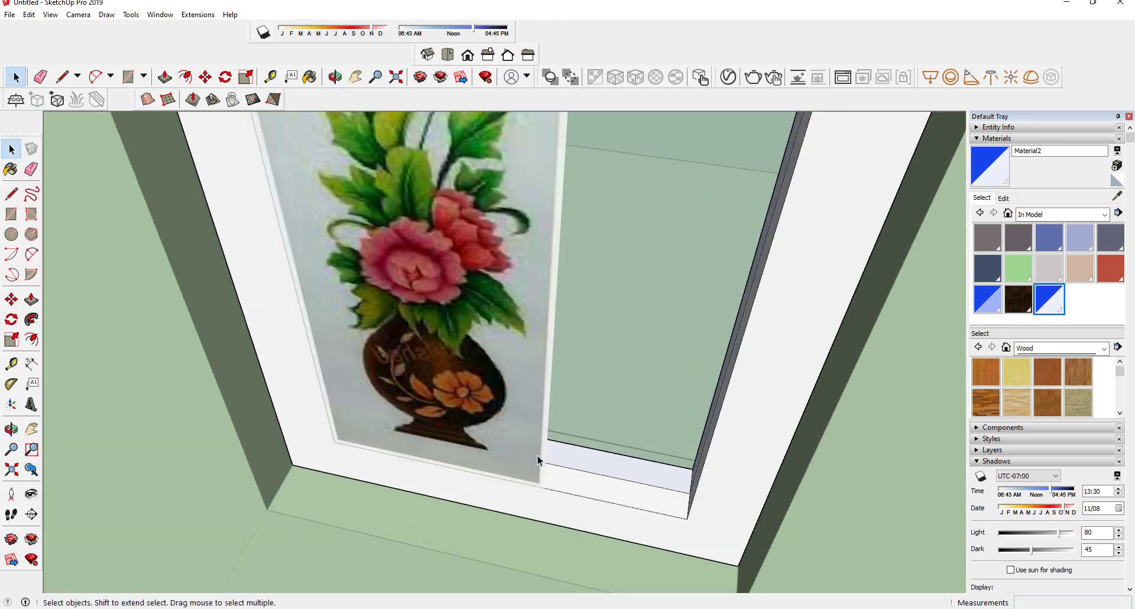
- Move the vase image so its lower corner sits at the sill corner
click(414, 346)
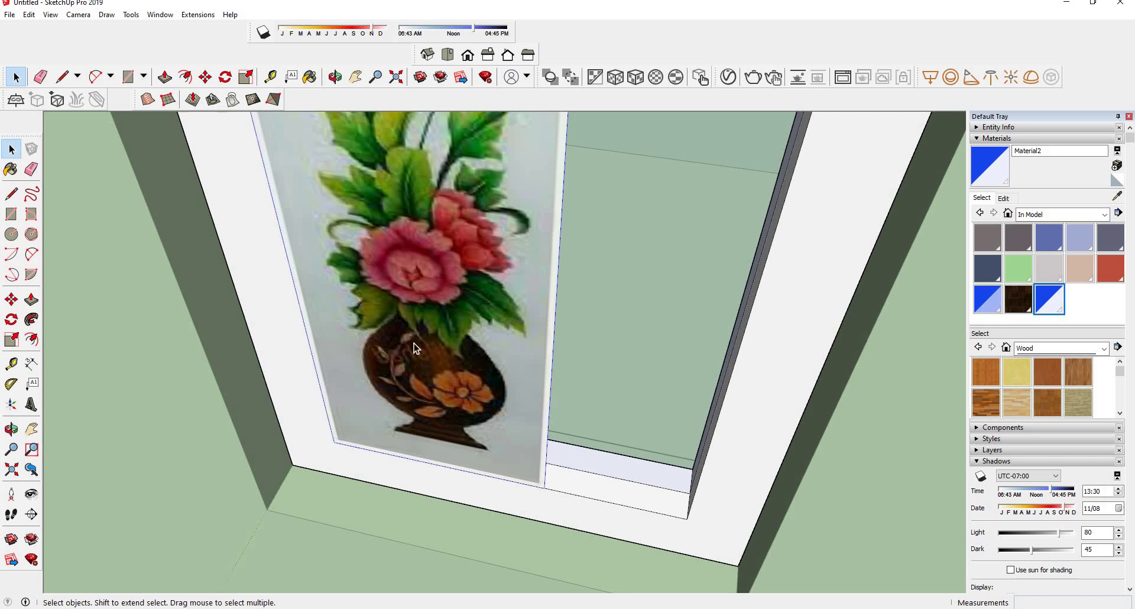
click(19, 304)
click(544, 486)
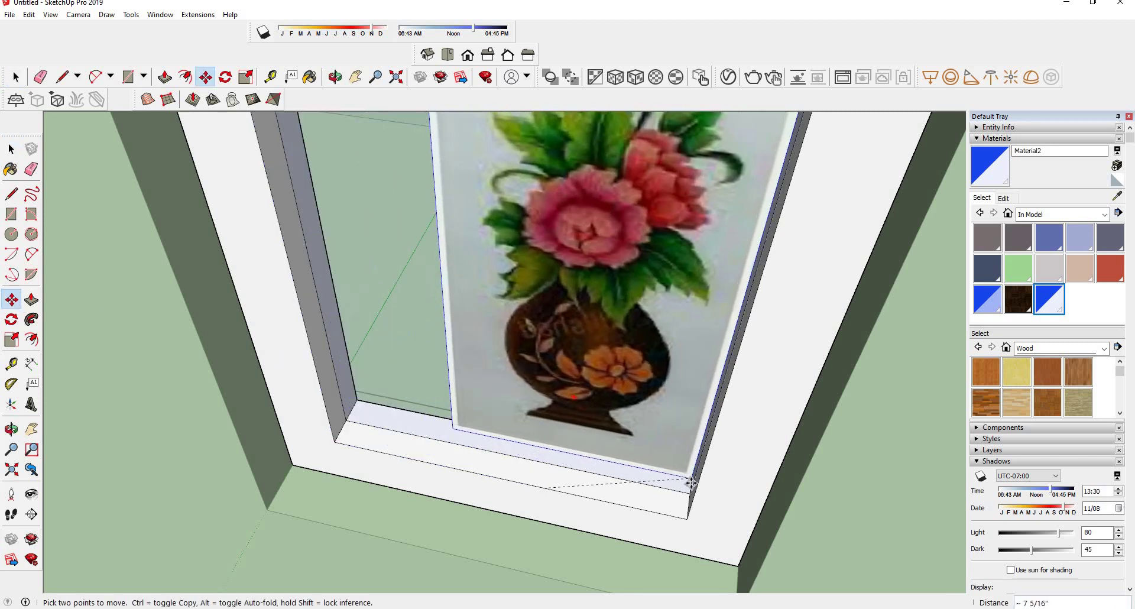
scroll(685, 493, up, 2)
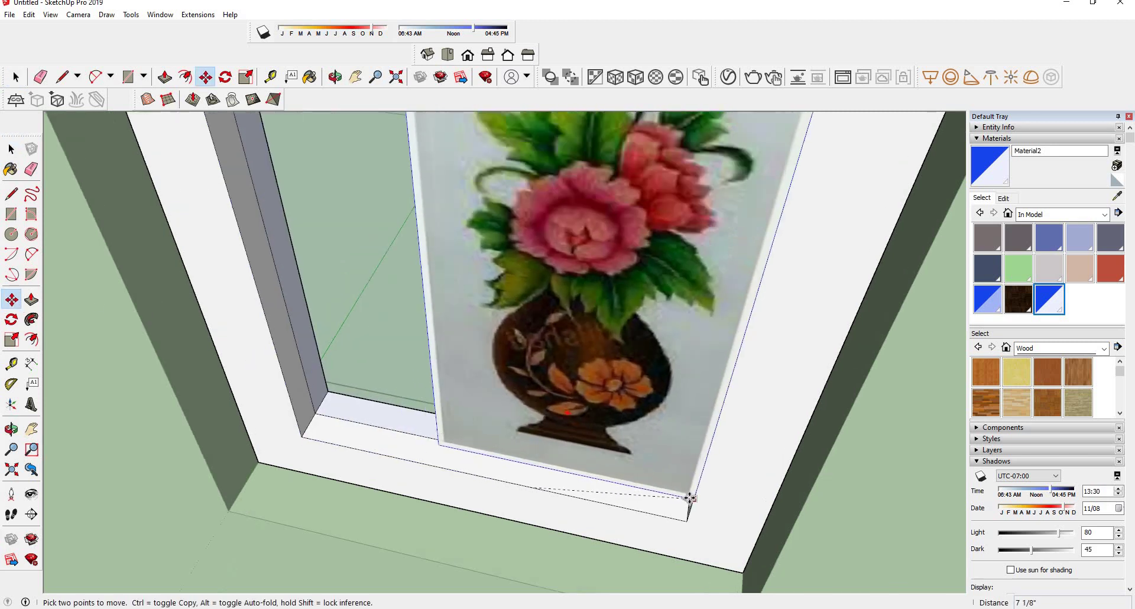
scroll(685, 491, up, 3)
scroll(686, 491, up, 2)
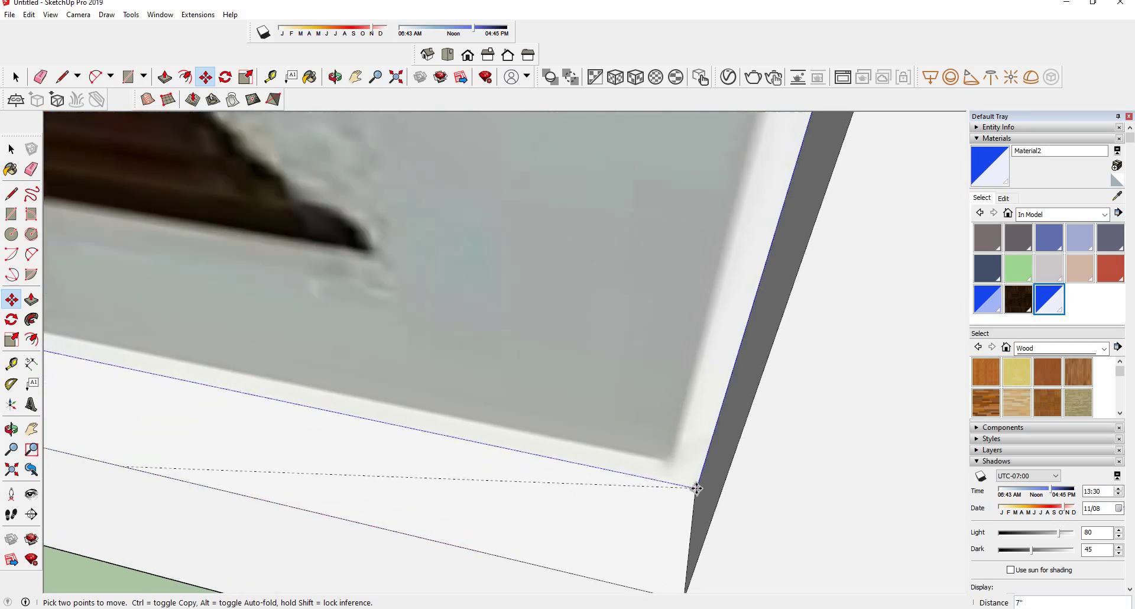
middle_drag(682, 490, 742, 358)
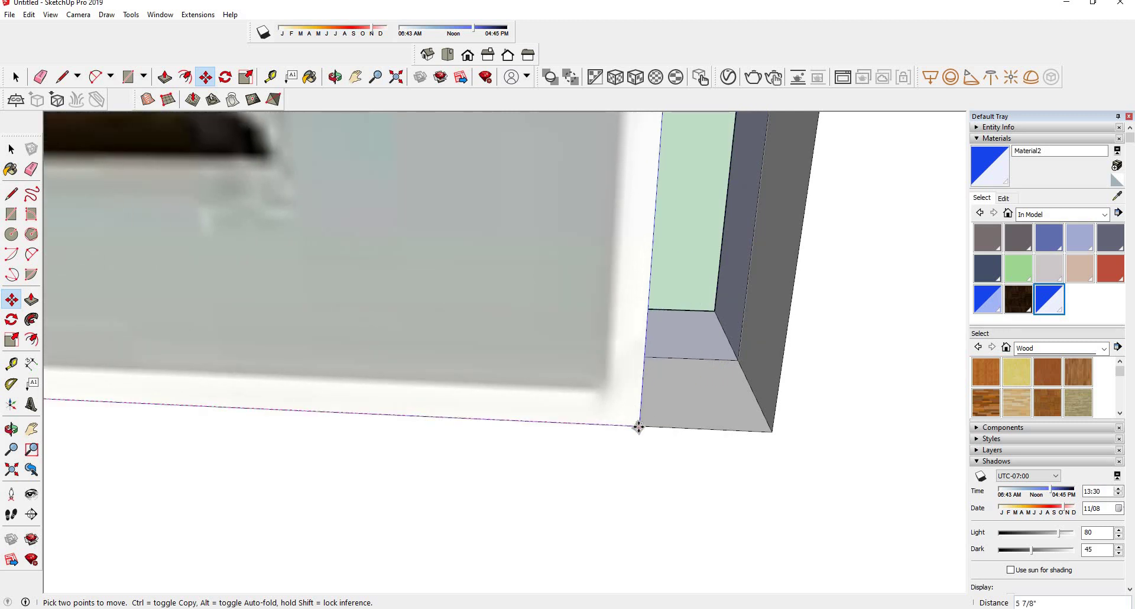
mouse_move(639, 427)
middle_down()
mouse_move(604, 412)
mouse_move(806, 464)
mouse_move(367, 487)
middle_up()
scroll(507, 495, up, 3)
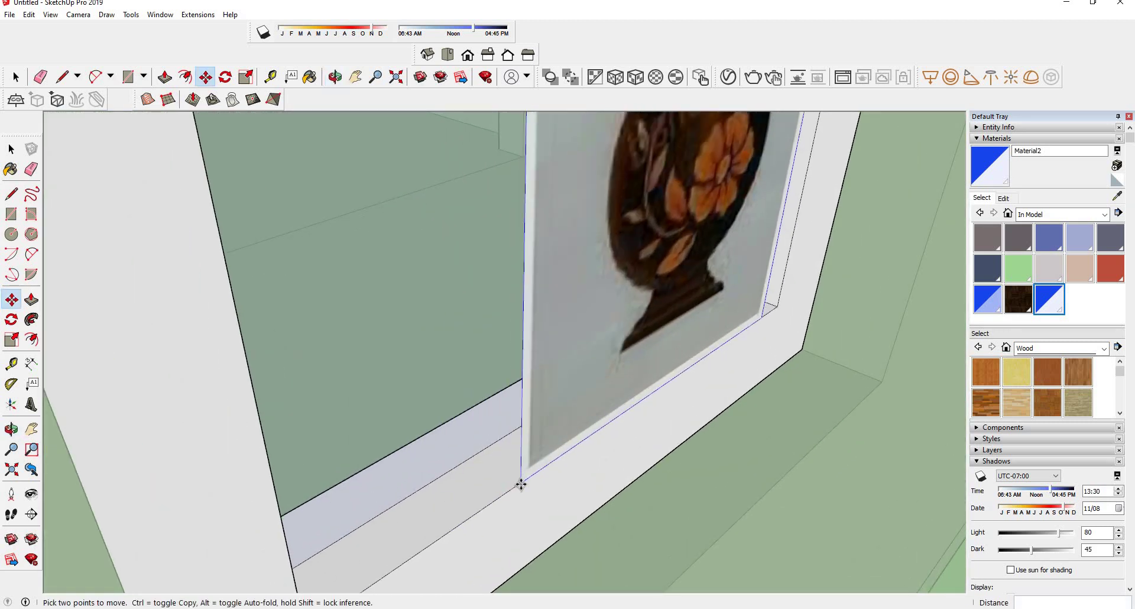
scroll(406, 482, down, 1)
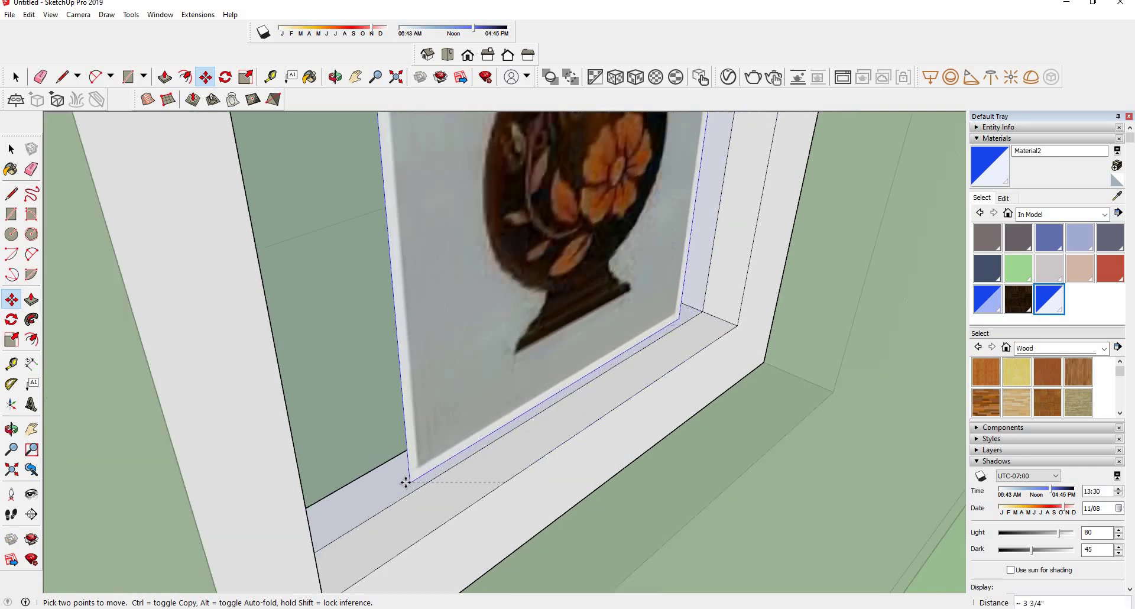
scroll(406, 482, down, 1)
middle_drag(299, 512, 192, 523)
scroll(192, 522, up, 1)
scroll(177, 455, up, 2)
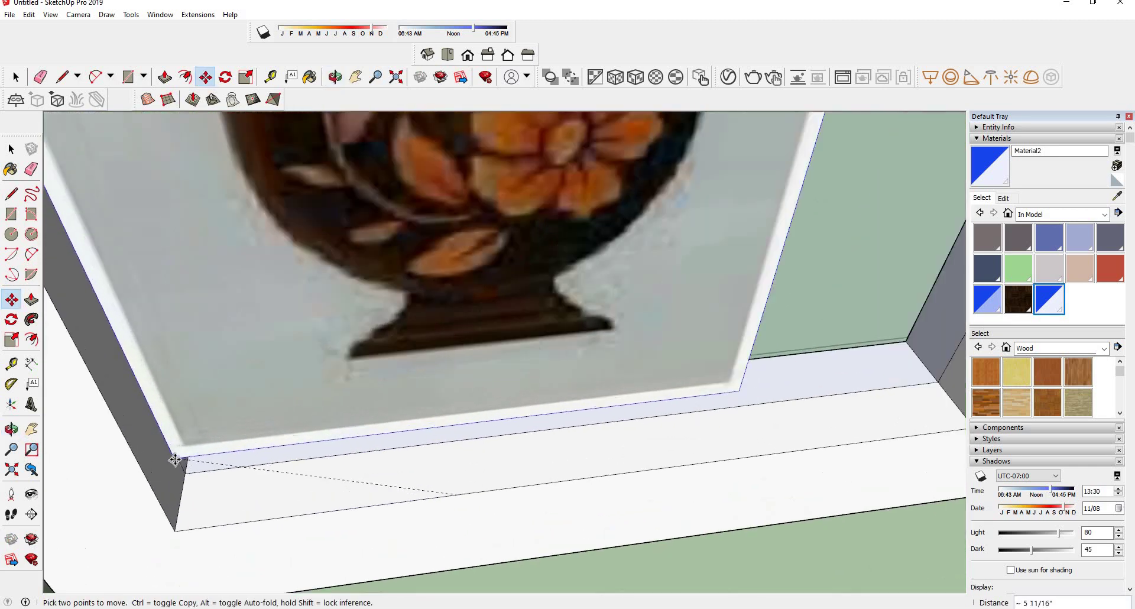
scroll(175, 459, up, 3)
click(189, 473)
- Start another move from the picture's corner and orbit to check it against the wall
scroll(189, 473, down, 3)
scroll(201, 454, up, 1)
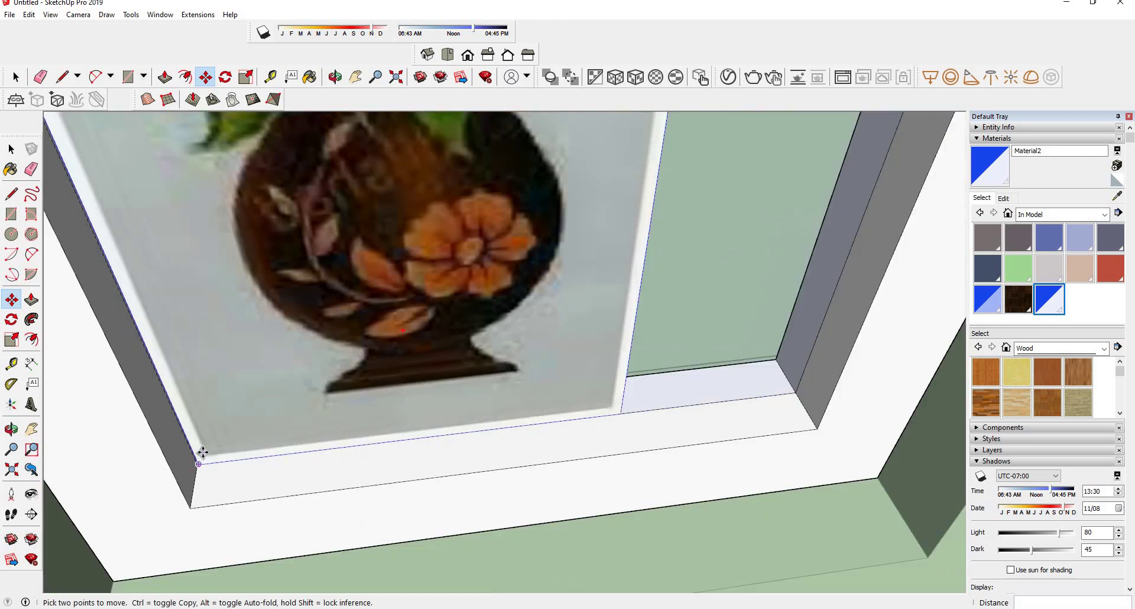
scroll(202, 453, down, 3)
mouse_move(243, 469)
middle_down()
mouse_move(284, 379)
mouse_move(428, 499)
middle_up()
scroll(284, 379, up, 2)
scroll(284, 379, down, 3)
scroll(284, 379, down, 2)
scroll(428, 503, up, 2)
scroll(430, 559, down, 1)
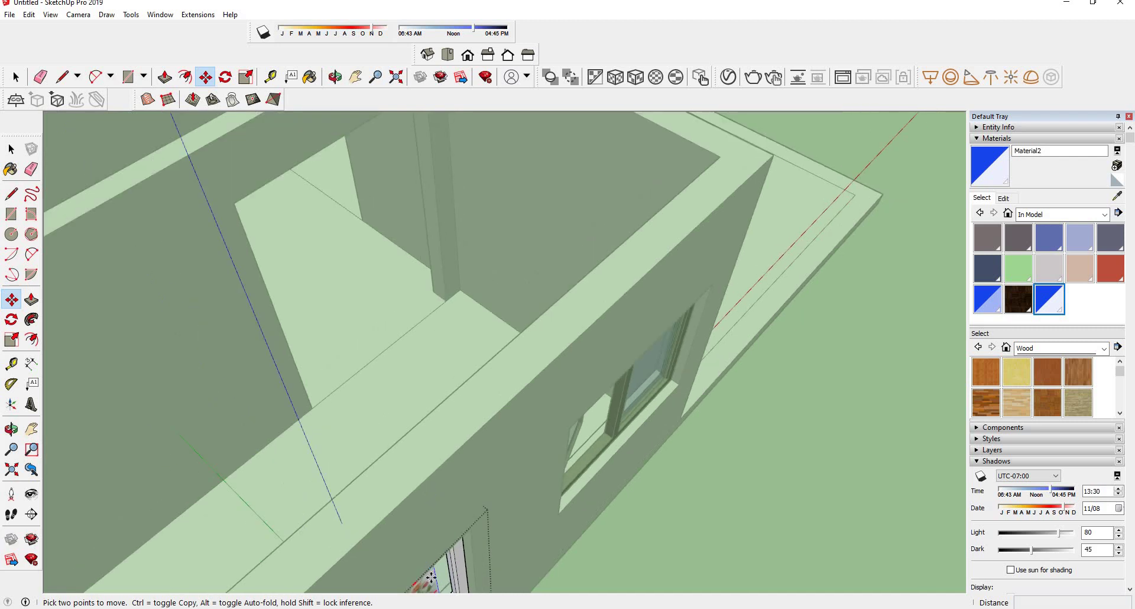
click(431, 577)
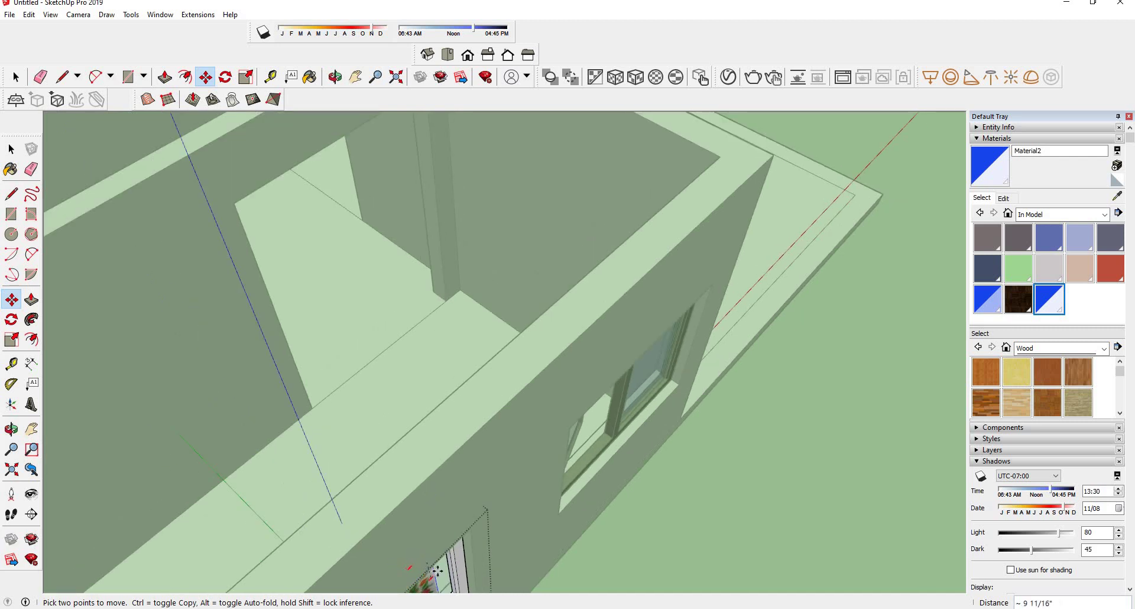
middle_drag(462, 583, 408, 449)
scroll(408, 450, down, 2)
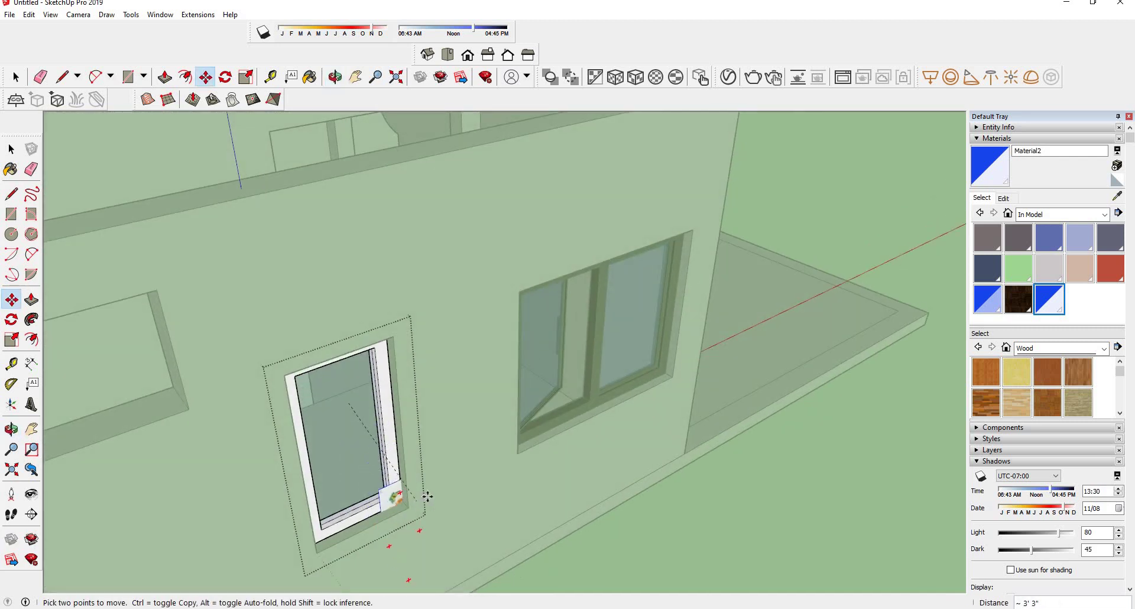
mouse_move(317, 330)
middle_down()
mouse_move(570, 483)
mouse_move(702, 490)
middle_up()
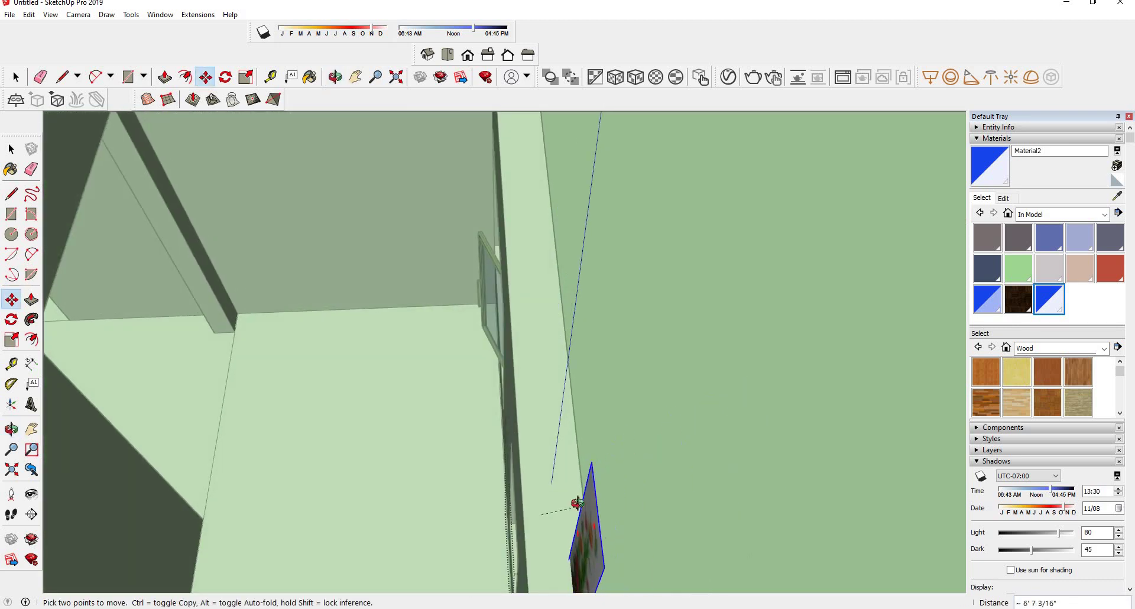
key(o)
drag(583, 508, 429, 432)
middle_drag(429, 432, 251, 400)
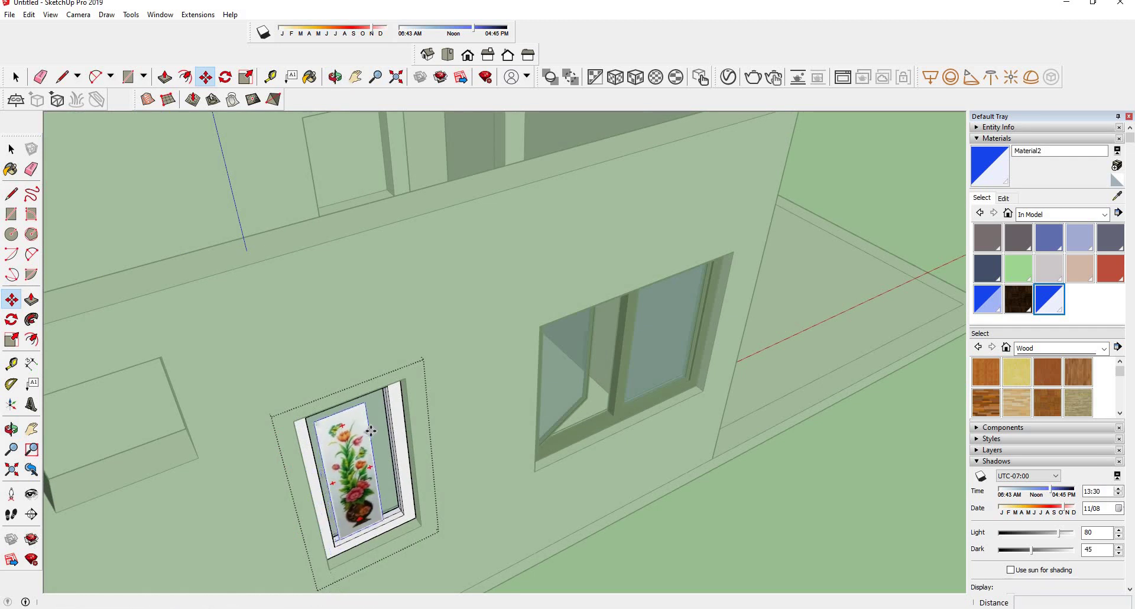
- Scale the vase picture narrower from its side grips and shorter from its bottom grip to fit the frame
click(11, 339)
mouse_move(395, 530)
middle_down()
mouse_move(264, 396)
mouse_move(313, 396)
middle_up()
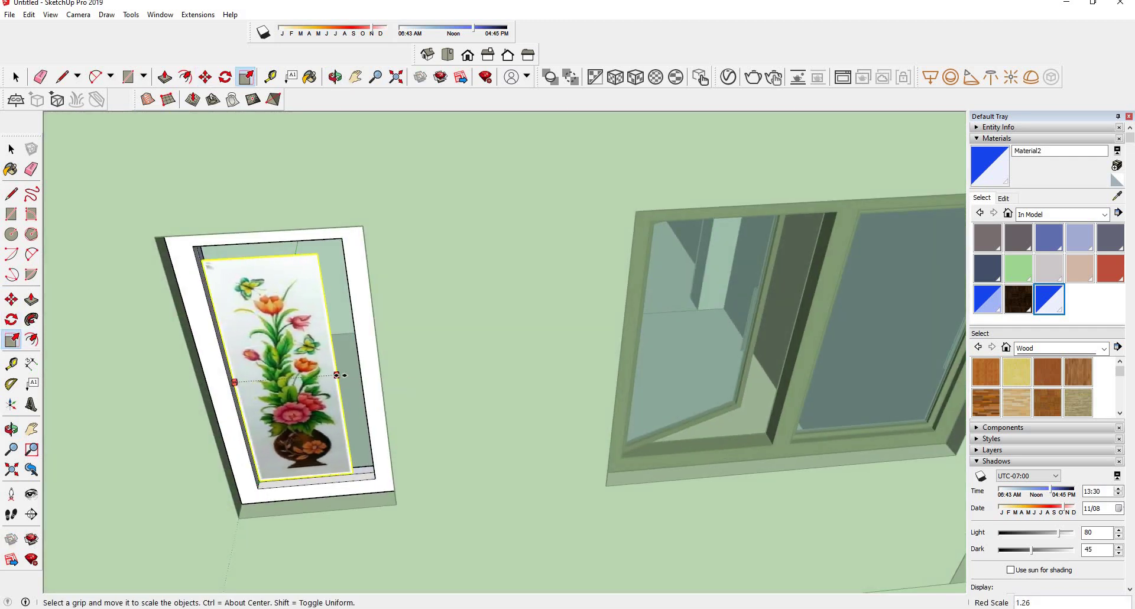
drag(316, 377, 346, 375)
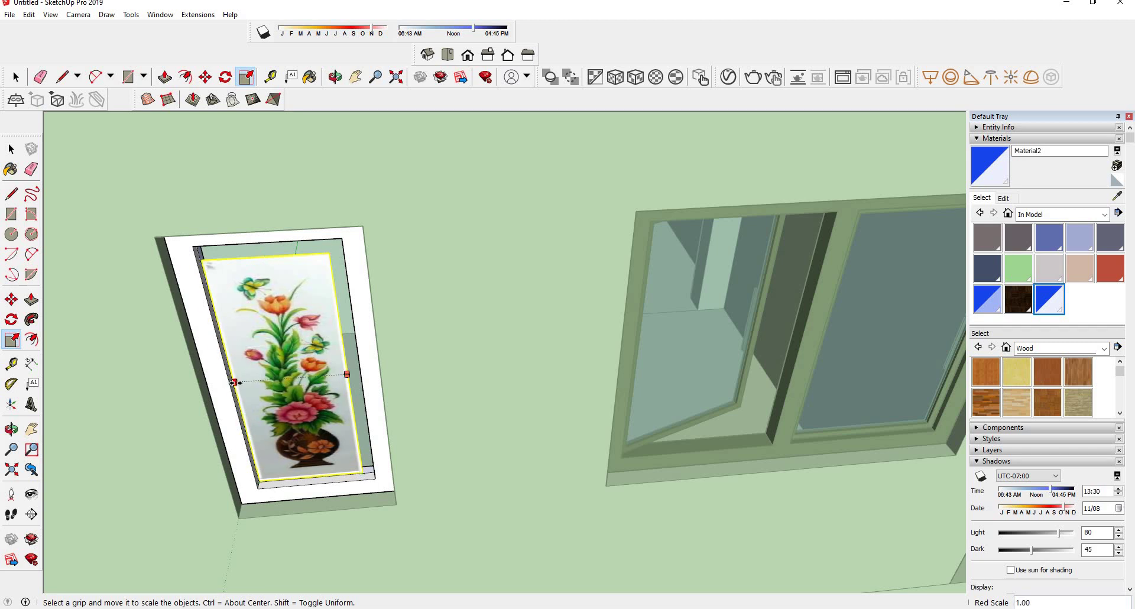
drag(234, 383, 251, 381)
middle_drag(284, 410, 355, 378)
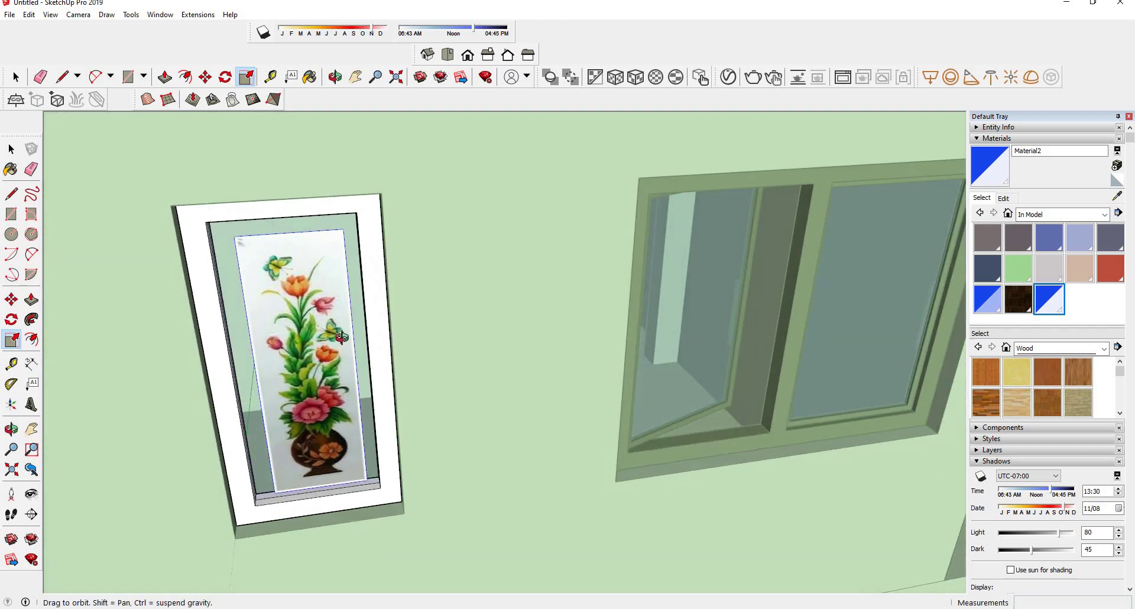
scroll(382, 355, up, 2)
scroll(382, 354, up, 3)
drag(365, 360, 346, 406)
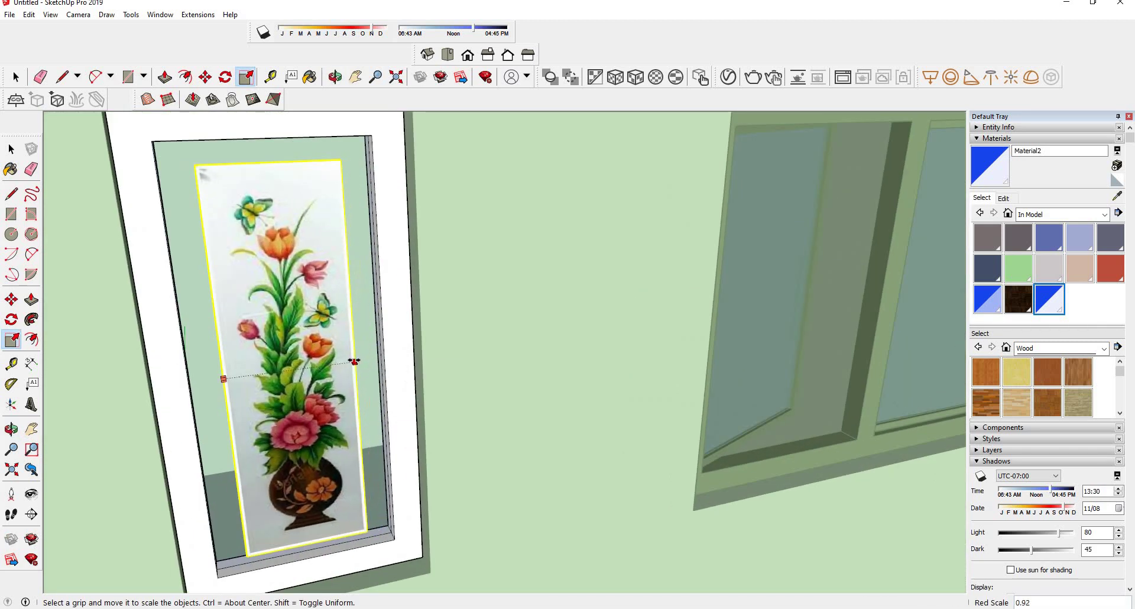
drag(307, 542, 305, 522)
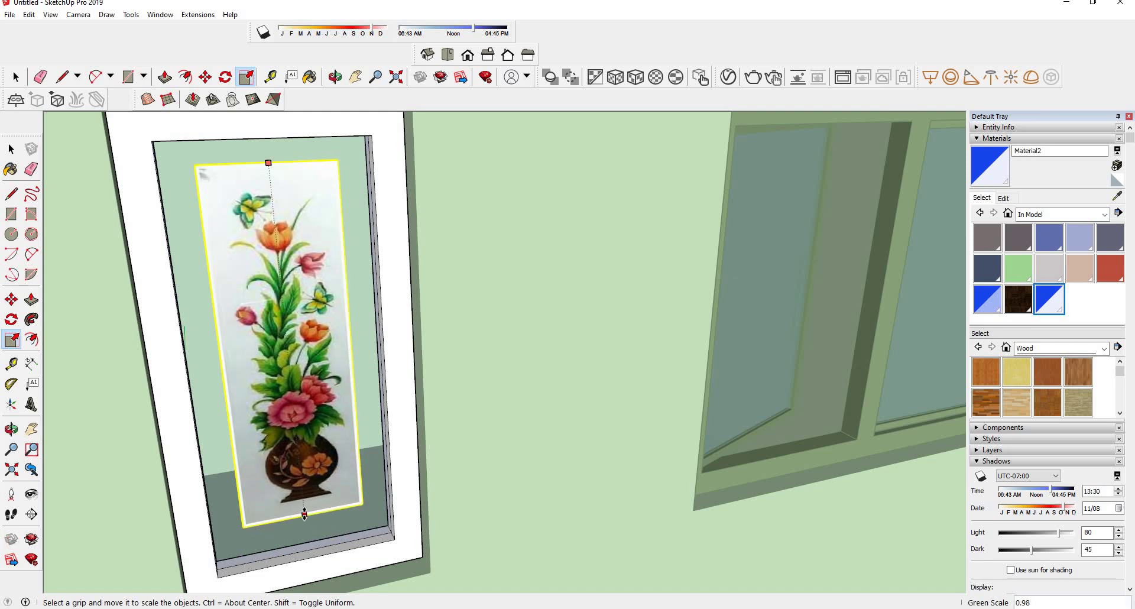
scroll(305, 520, down, 2)
middle_drag(304, 514, 245, 467)
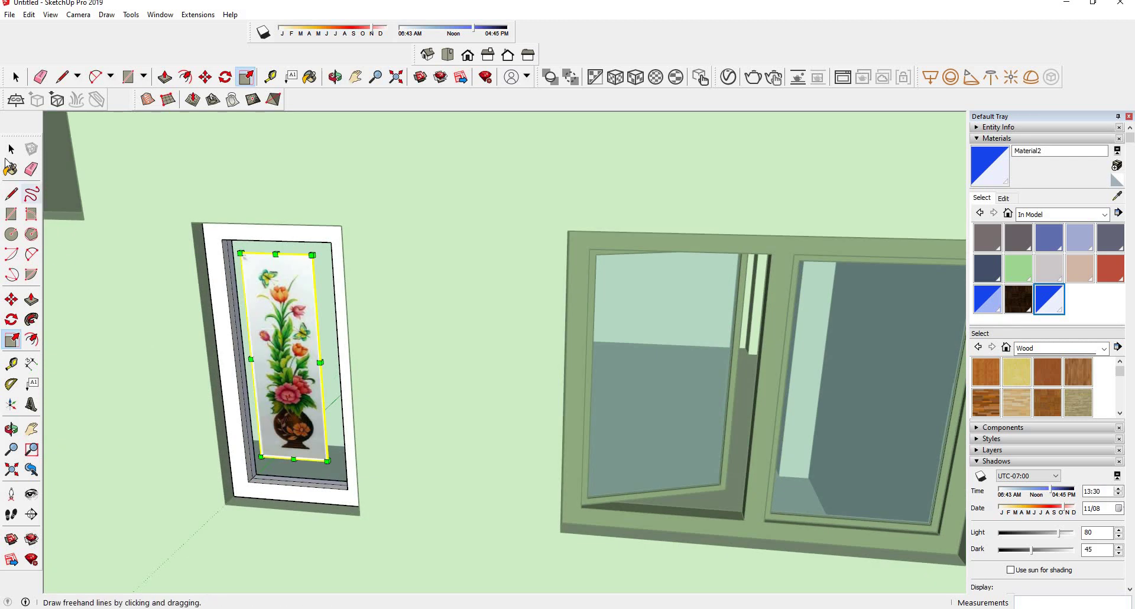
key(space)
- Paint the picture frame face with dark wood
scroll(158, 382, down, 3)
mouse_move(182, 351)
middle_down()
mouse_move(274, 341)
mouse_move(405, 368)
middle_up()
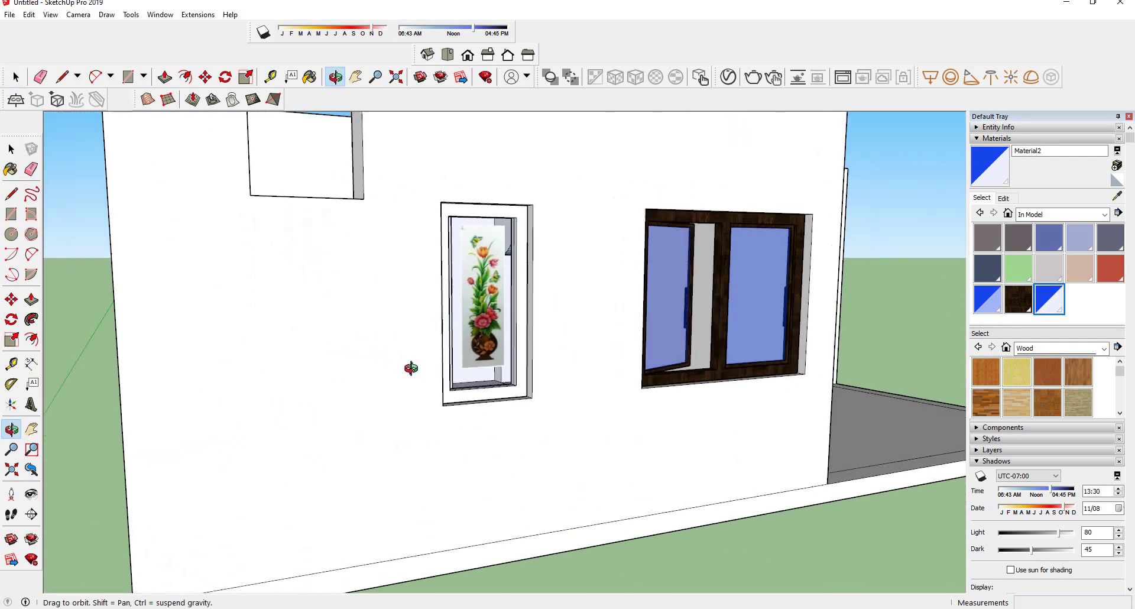
scroll(462, 414, up, 3)
mouse_move(462, 414)
middle_down()
mouse_move(461, 445)
mouse_move(549, 249)
middle_up()
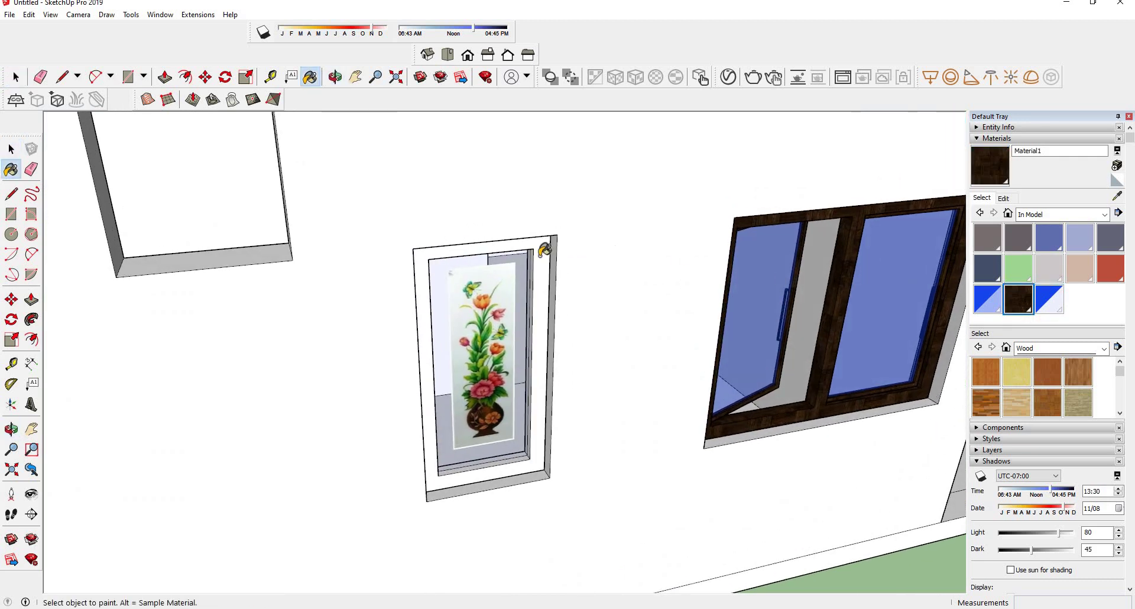
click(544, 252)
mouse_move(534, 399)
middle_down()
mouse_move(369, 294)
mouse_move(65, 147)
middle_up()
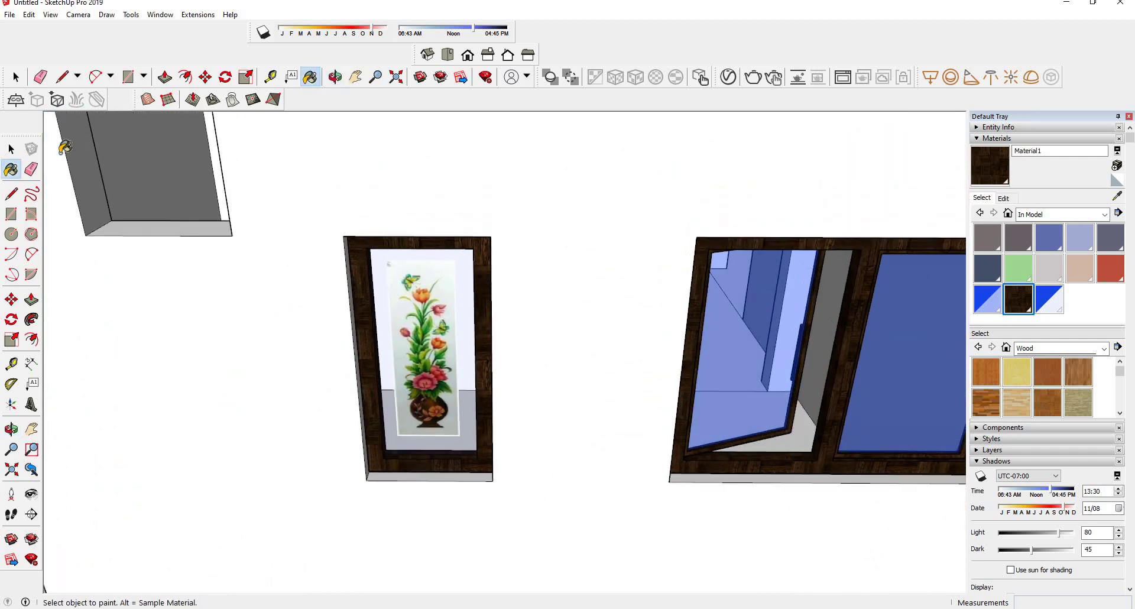
- Inside the picture-frame group, paint the mat around the picture blue glass, then exit the group
click(11, 149)
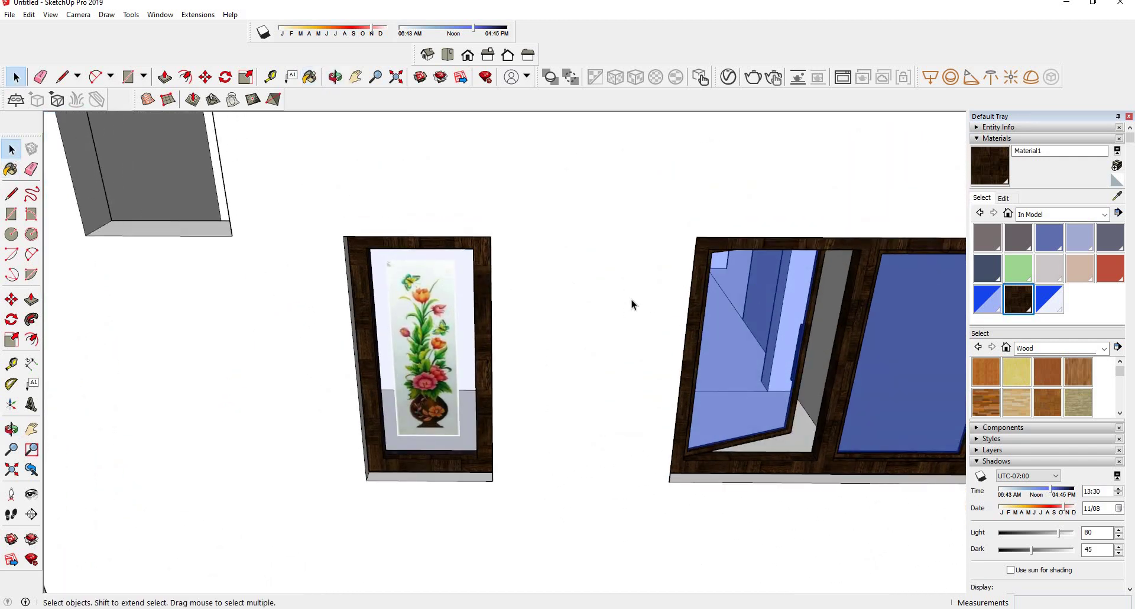
double_click(474, 308)
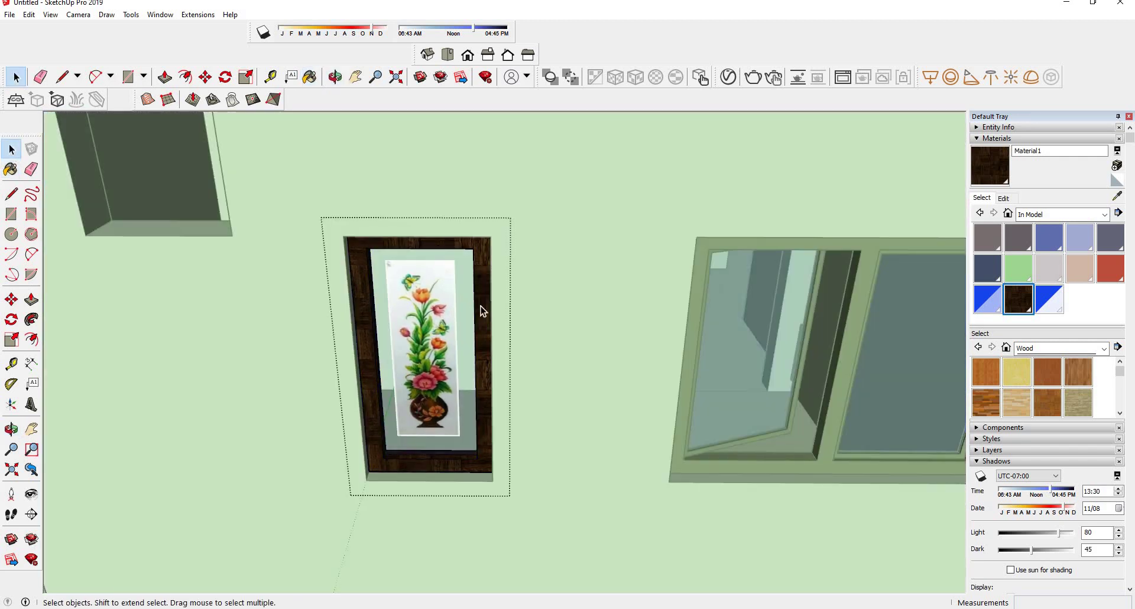
click(986, 299)
click(472, 267)
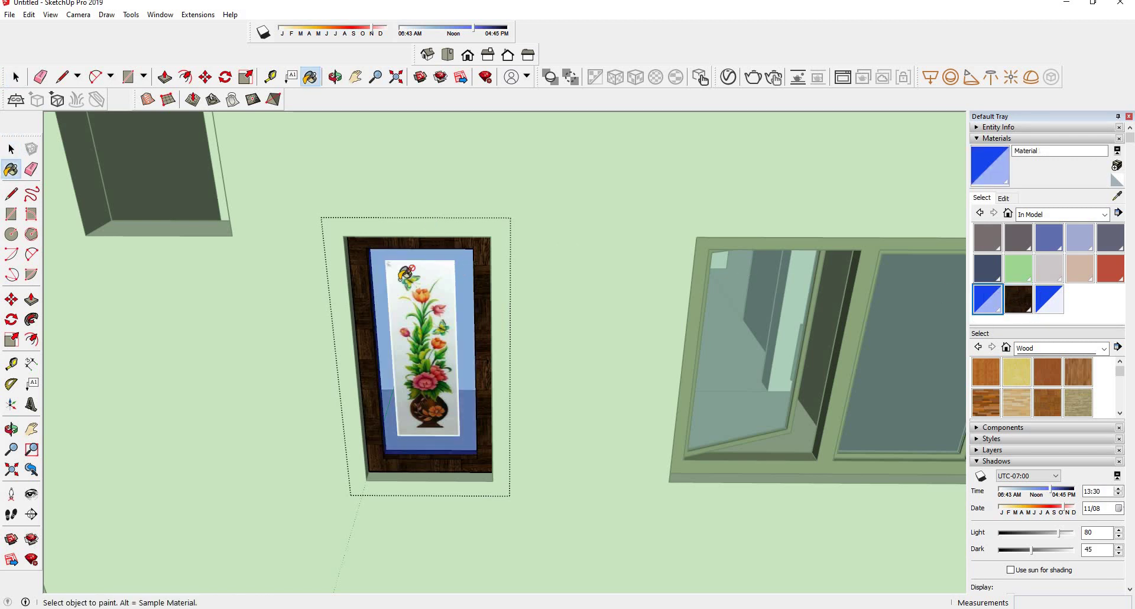
key(space)
scroll(249, 272, down, 3)
scroll(290, 467, down, 3)
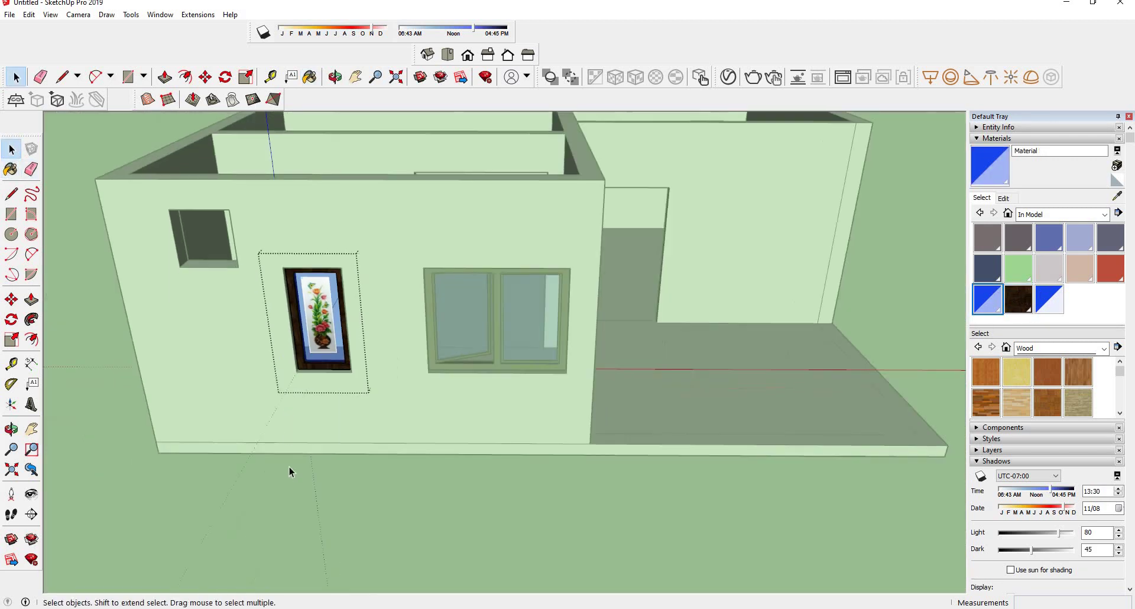
click(304, 473)
- Orbit around the wall to inspect the painted picture and window
scroll(308, 475, up, 5)
mouse_move(311, 471)
middle_down()
mouse_move(267, 406)
mouse_move(452, 384)
middle_up()
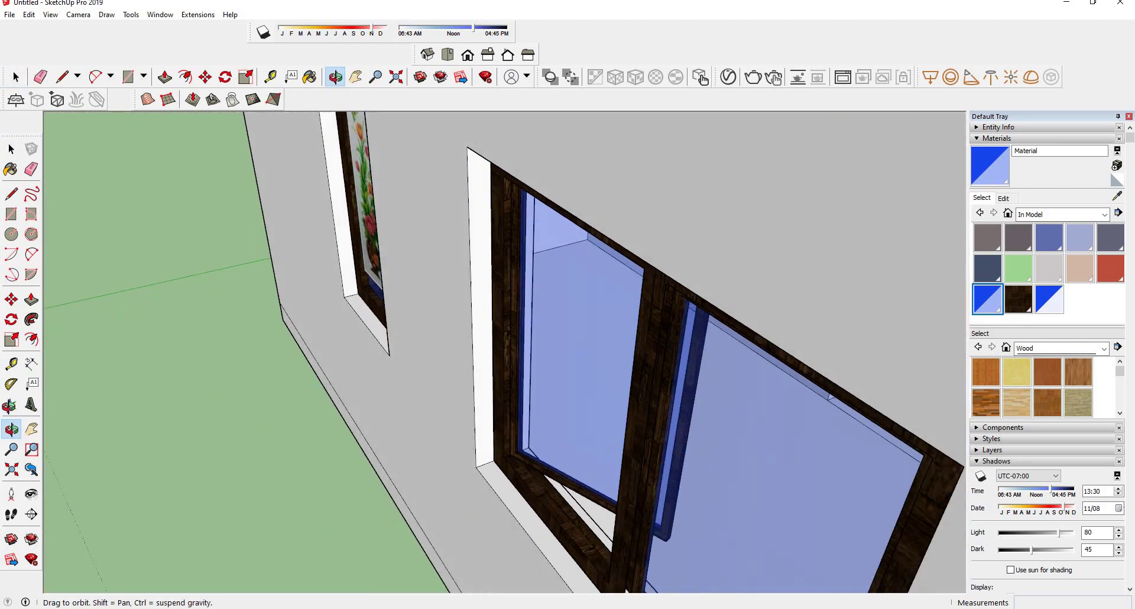
scroll(459, 378, down, 3)
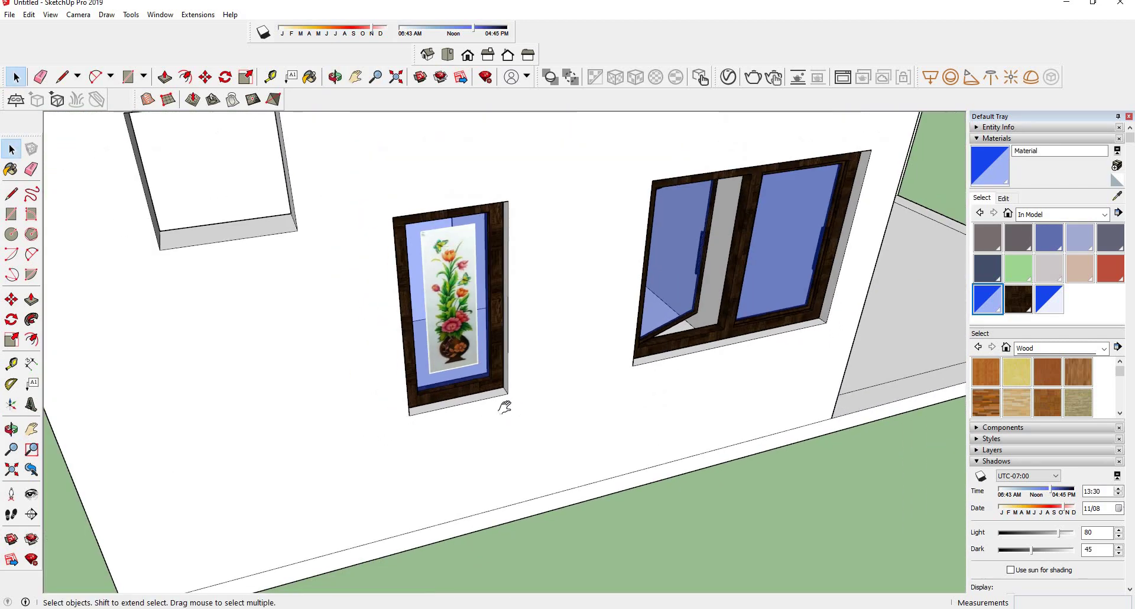
middle_drag(504, 403, 476, 362)
scroll(485, 389, down, 3)
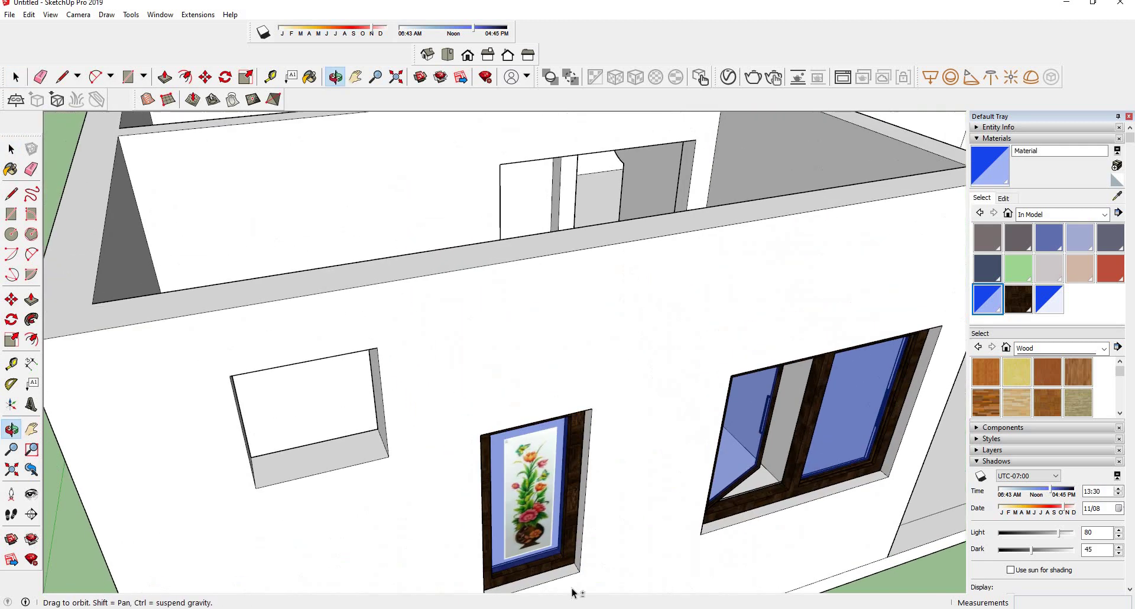
scroll(532, 450, up, 5)
mouse_move(533, 449)
middle_down()
mouse_move(555, 466)
mouse_move(576, 437)
middle_up()
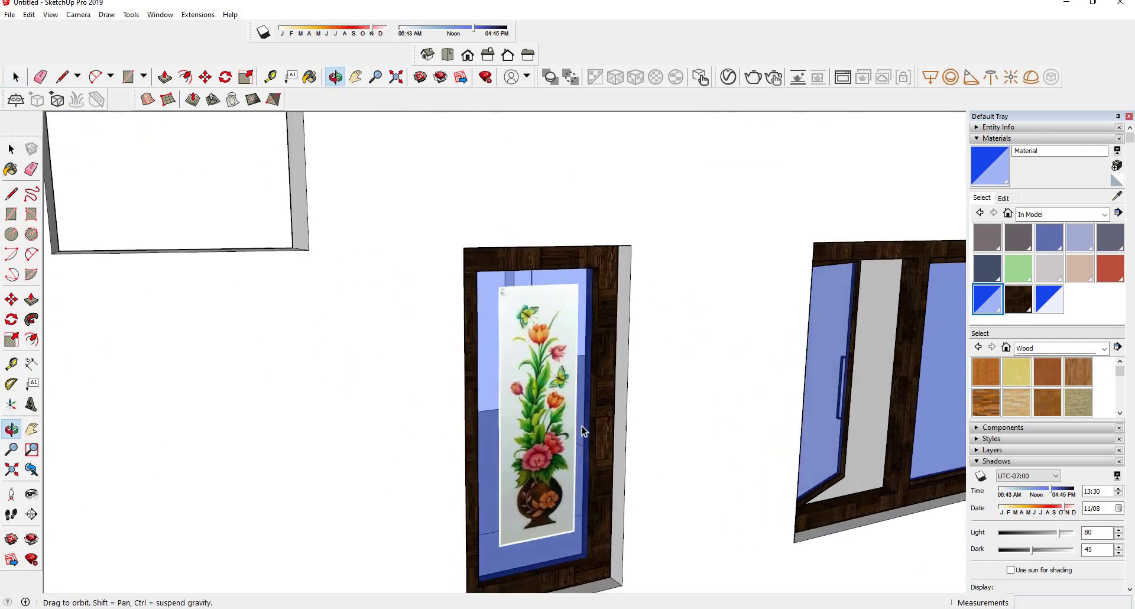
scroll(577, 438, down, 4)
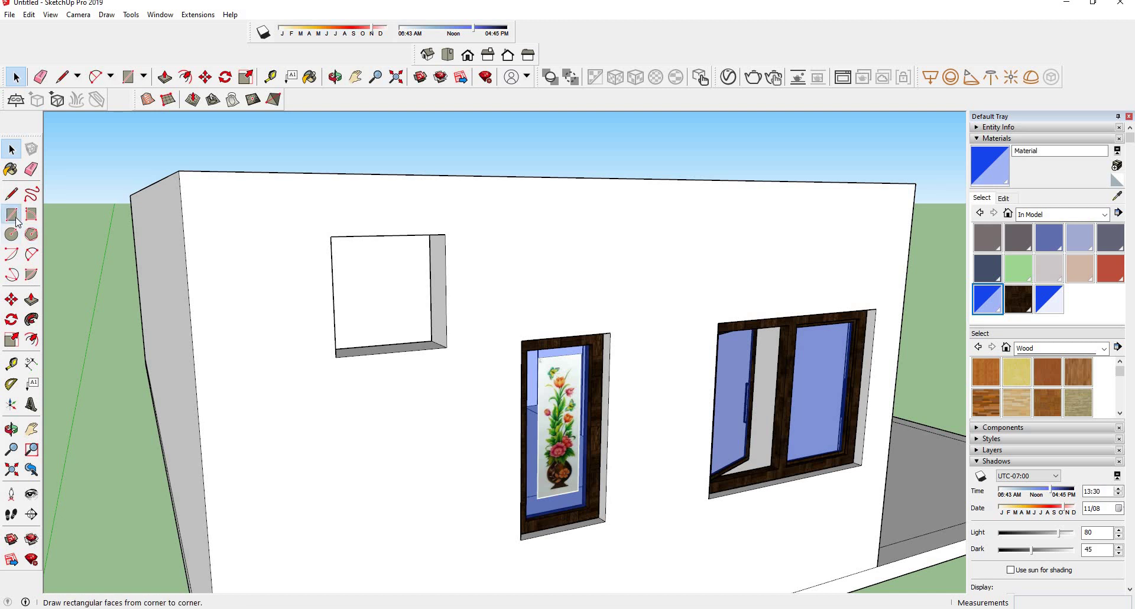
- Draw a 2'×2' rectangular face filling the small square window opening
click(11, 214)
scroll(418, 254, up, 5)
mouse_move(443, 279)
middle_down()
mouse_move(479, 218)
mouse_move(471, 185)
middle_up()
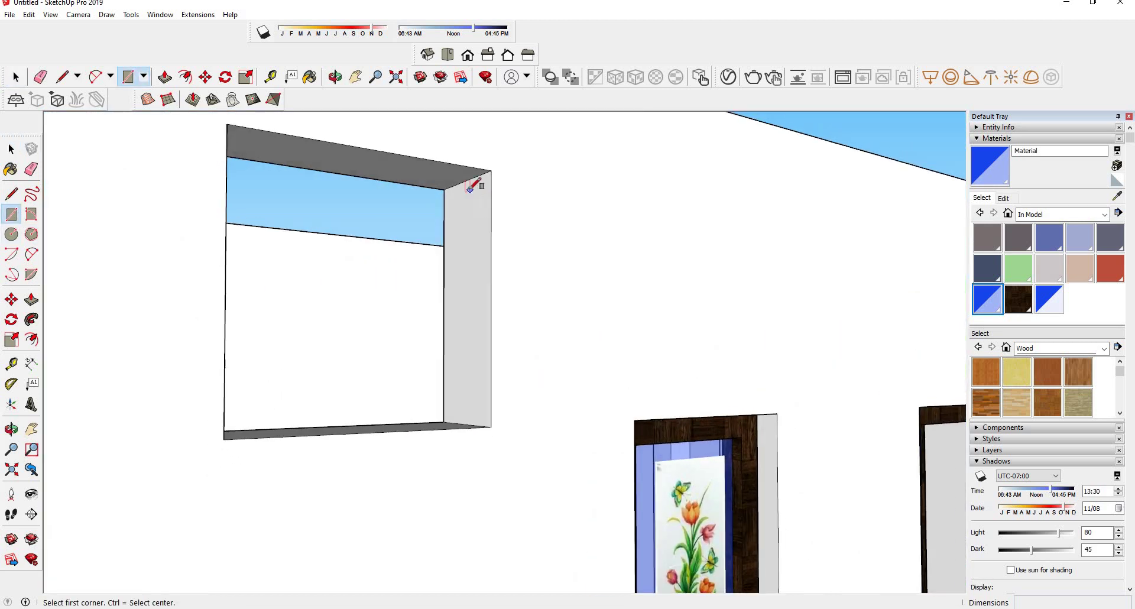
click(471, 179)
middle_drag(436, 309, 209, 408)
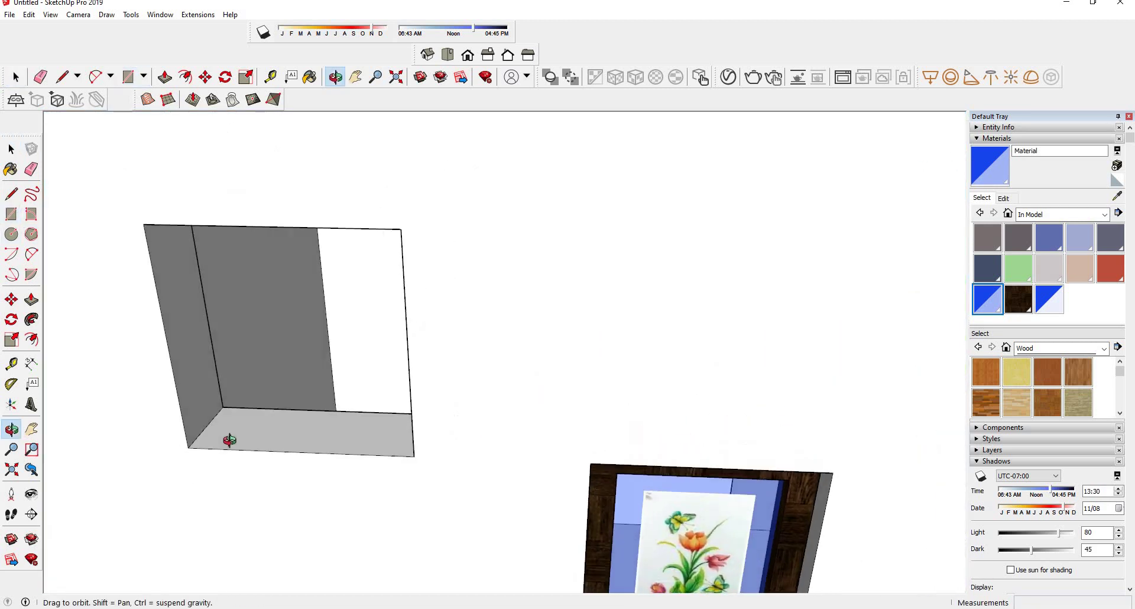
click(211, 417)
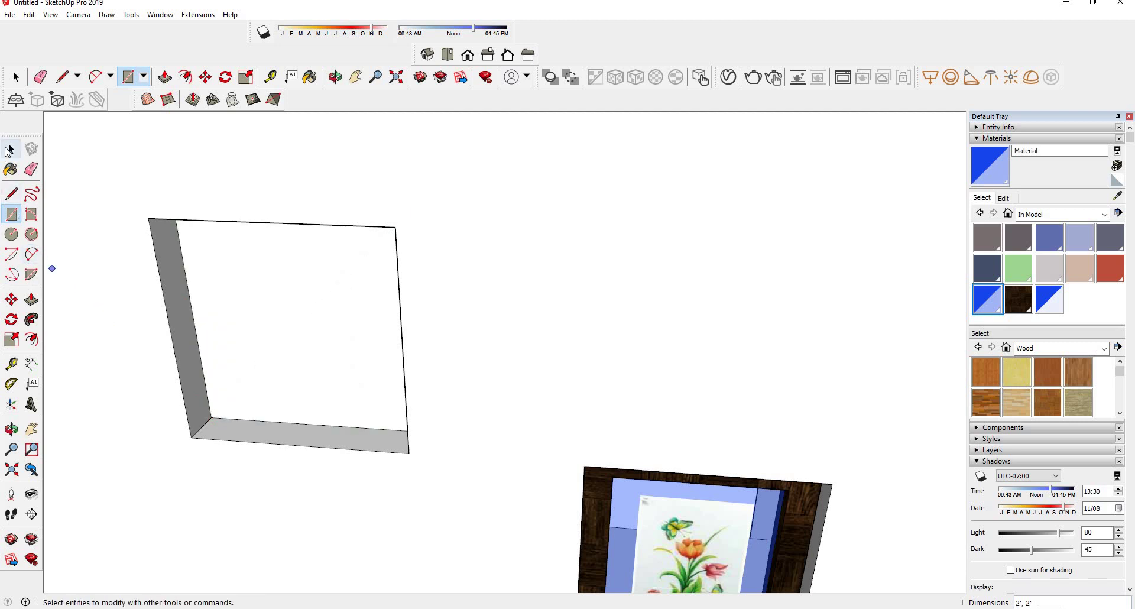
- Select the new window face with its edges and make it a group
click(9, 150)
double_click(234, 278)
right_click(235, 277)
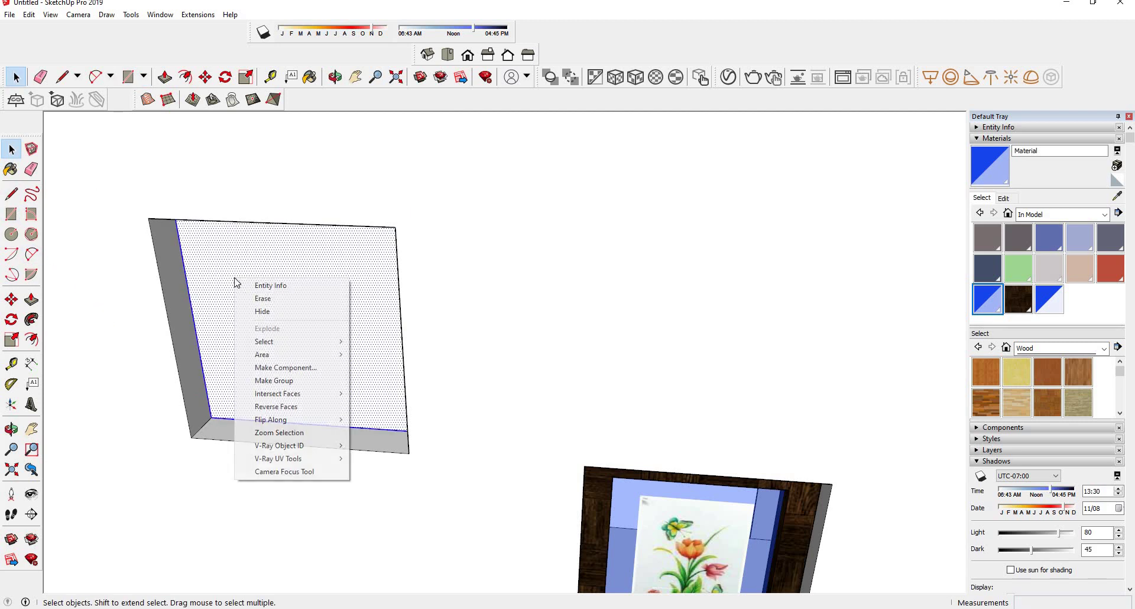
click(297, 381)
middle_drag(278, 391, 439, 366)
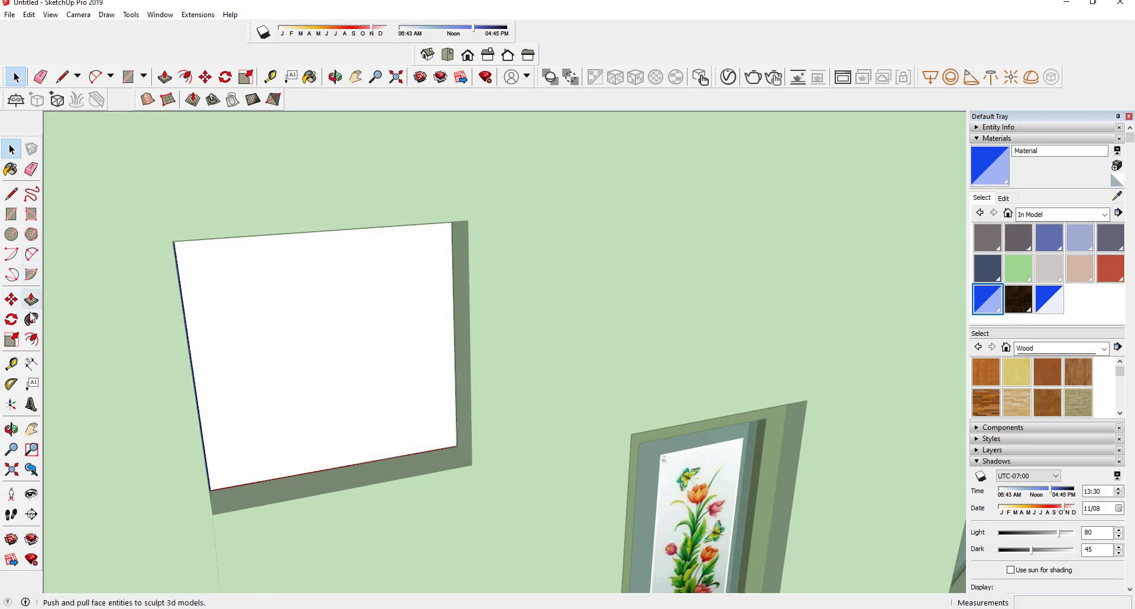
- Offset the window panel's outline 1 inch inward
click(31, 339)
click(192, 369)
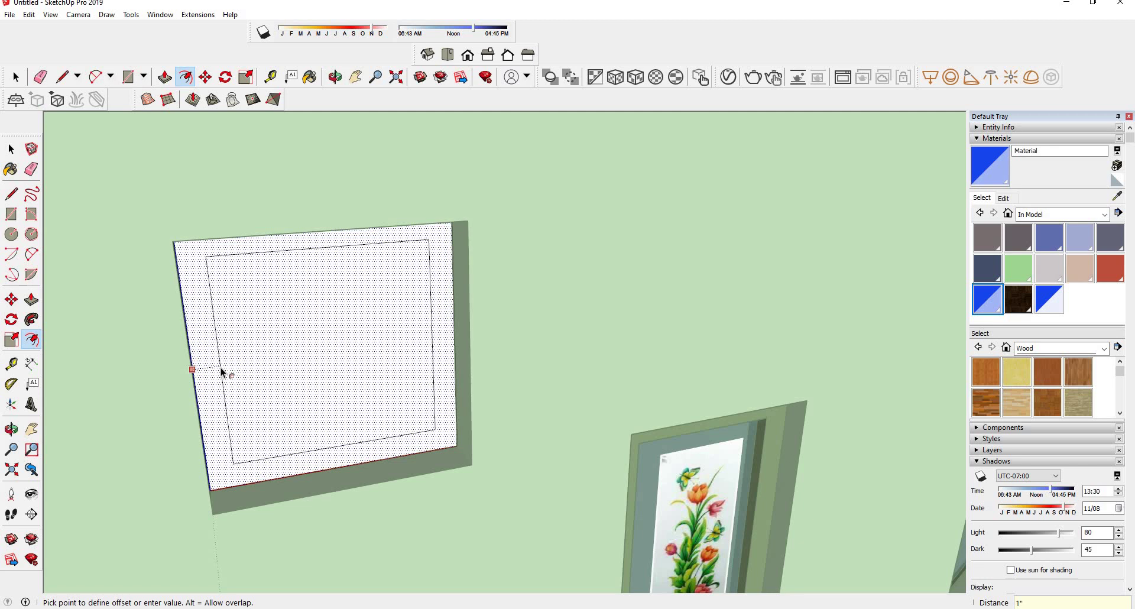
key(Return)
click(11, 149)
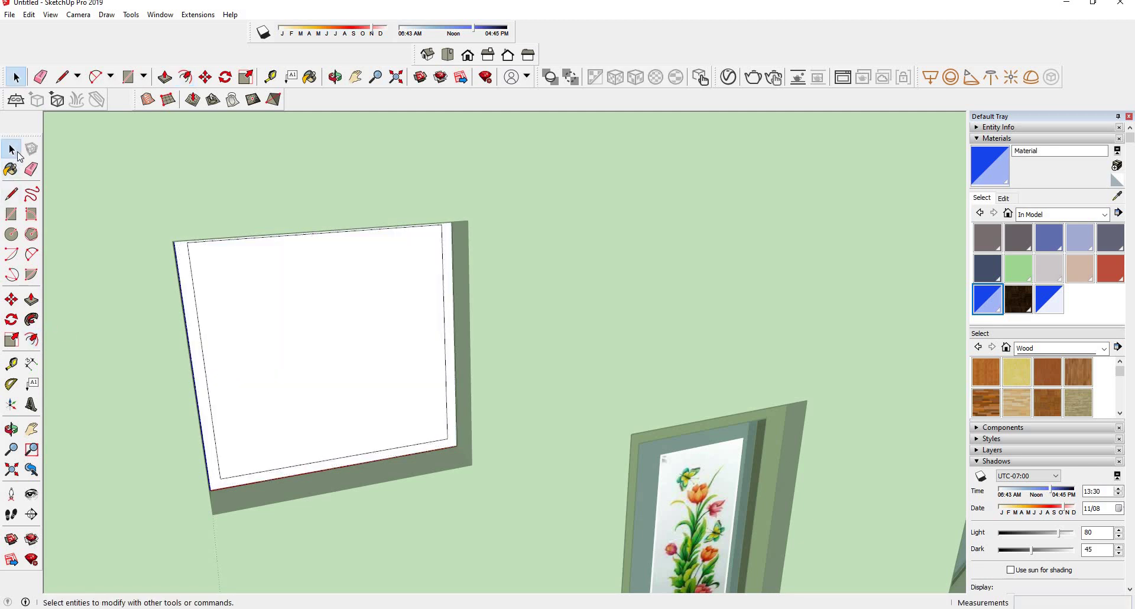
- Push/Pull the outer border out 1/2 inch on both sides into a raised frame
click(31, 299)
click(197, 341)
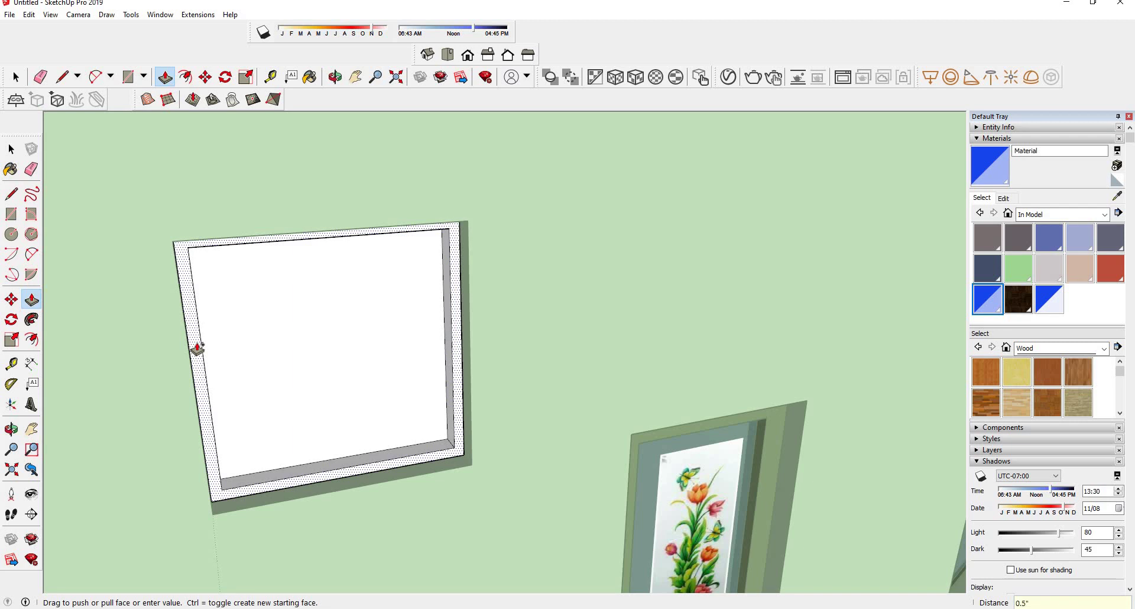
click(198, 348)
mouse_move(213, 305)
middle_down()
mouse_move(595, 402)
mouse_move(806, 370)
middle_up()
scroll(641, 401, up, 3)
scroll(692, 363, up, 3)
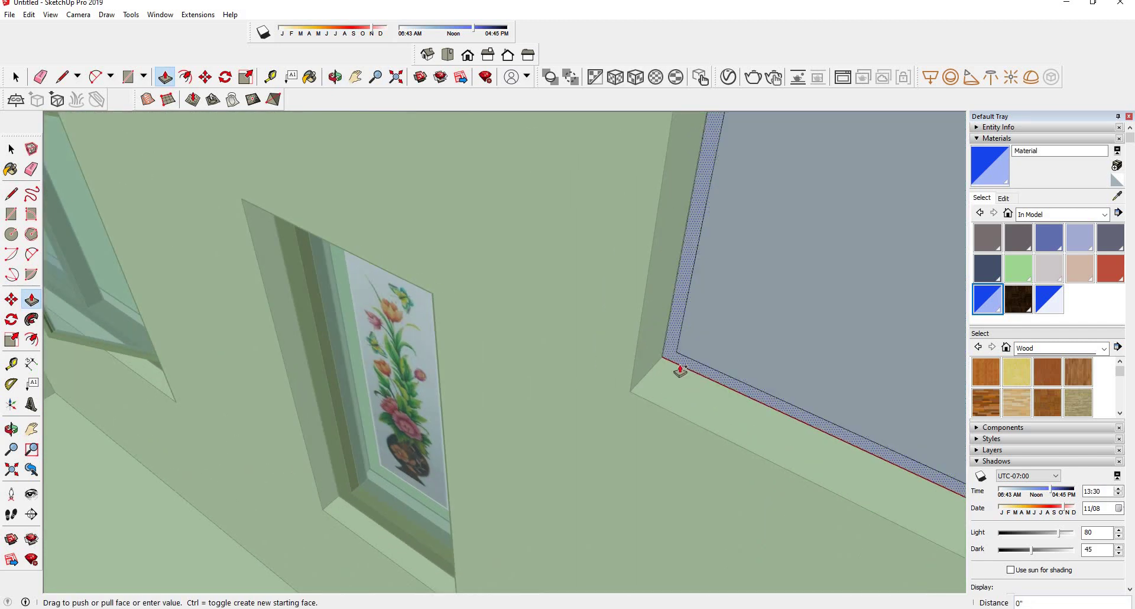
click(680, 371)
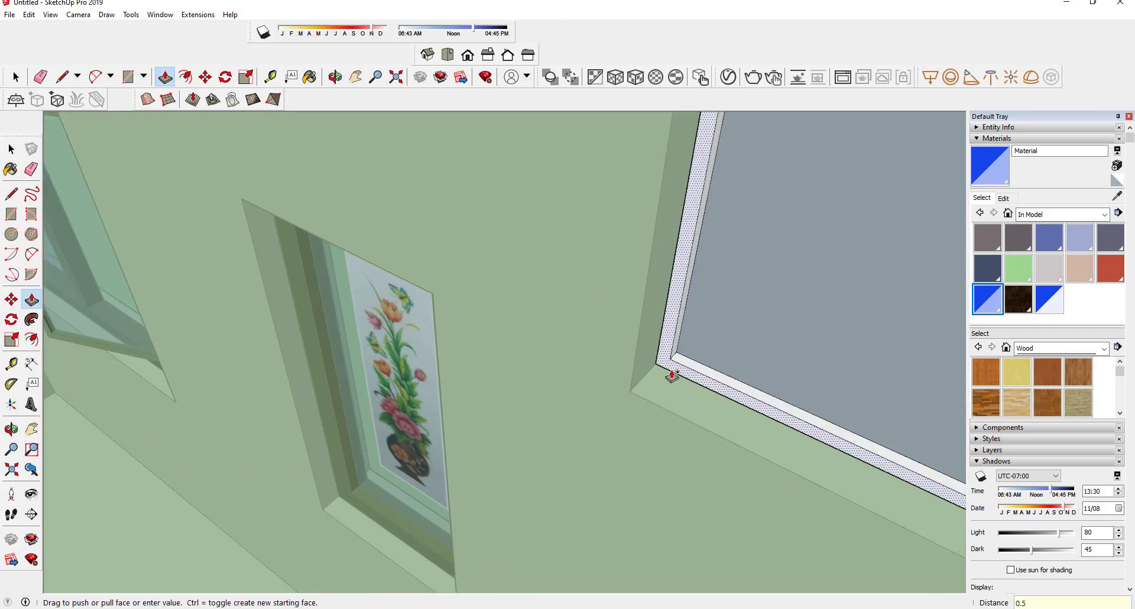
click(684, 373)
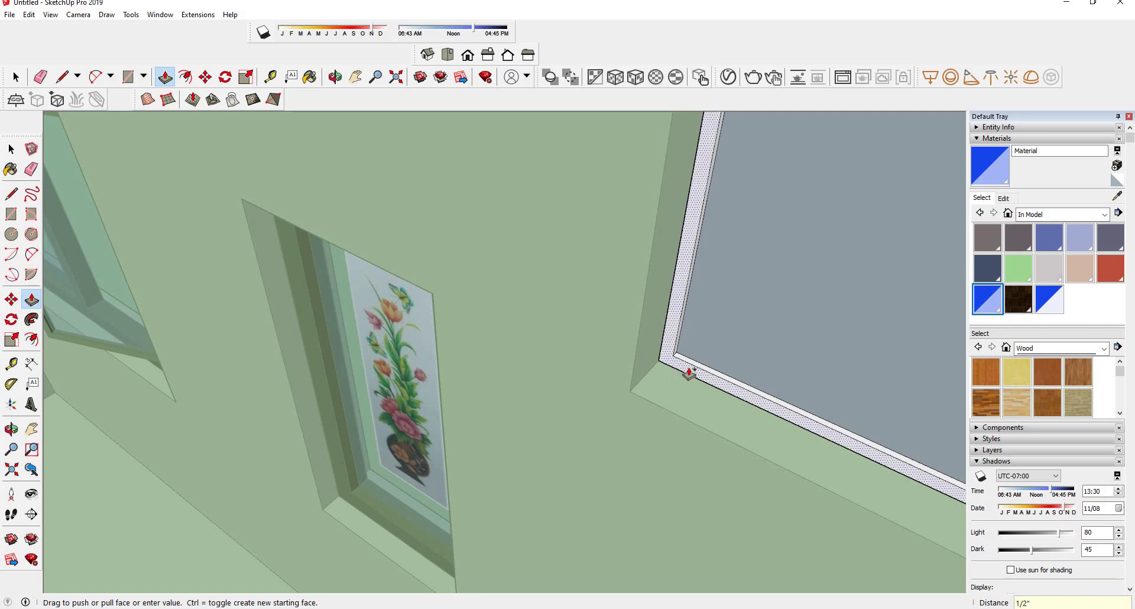
mouse_move(684, 373)
middle_down()
mouse_move(676, 347)
mouse_move(481, 303)
mouse_move(175, 302)
mouse_move(205, 294)
mouse_move(286, 383)
mouse_move(270, 327)
mouse_move(633, 380)
mouse_move(514, 334)
mouse_move(335, 300)
middle_up()
scroll(335, 299, up, 2)
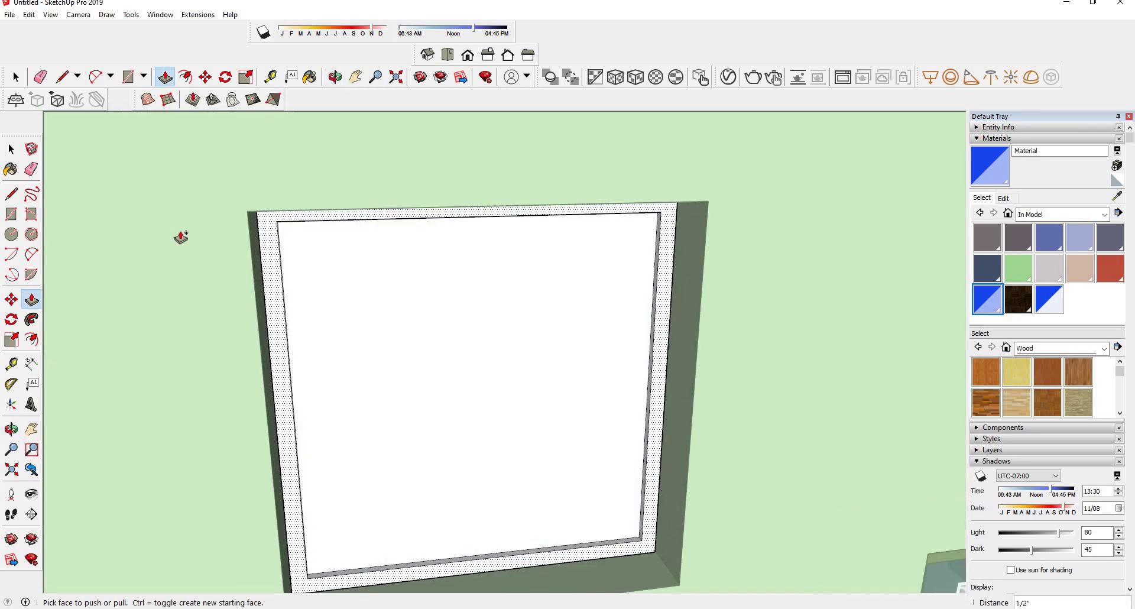
- Draw a thin rectangular strip across the window frame and make it a group
click(10, 215)
scroll(347, 279, up, 1)
scroll(266, 254, up, 2)
scroll(286, 224, up, 1)
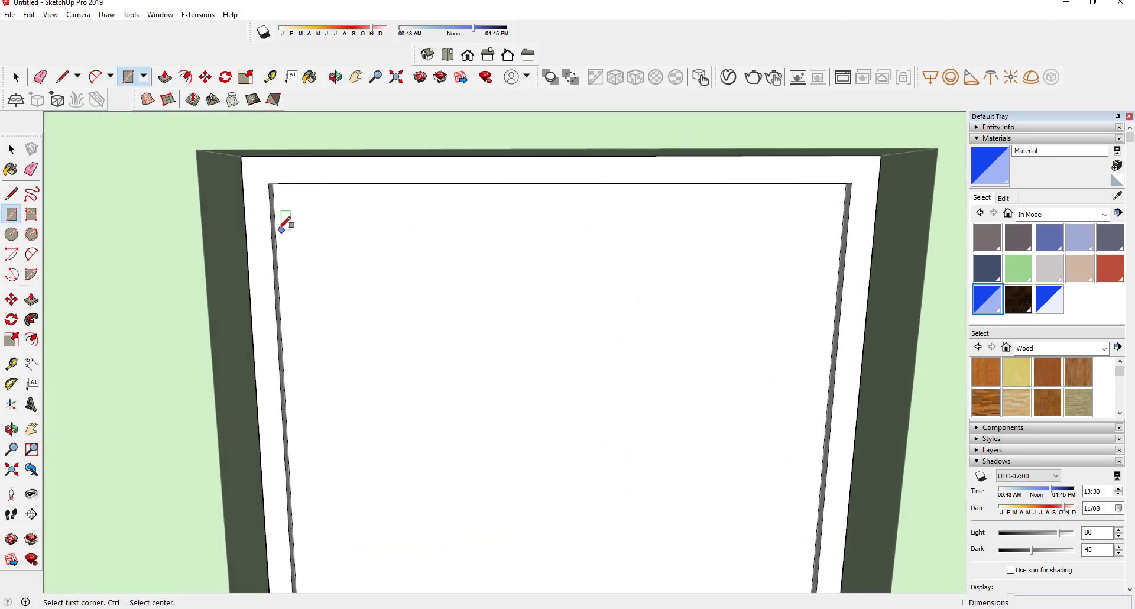
click(275, 223)
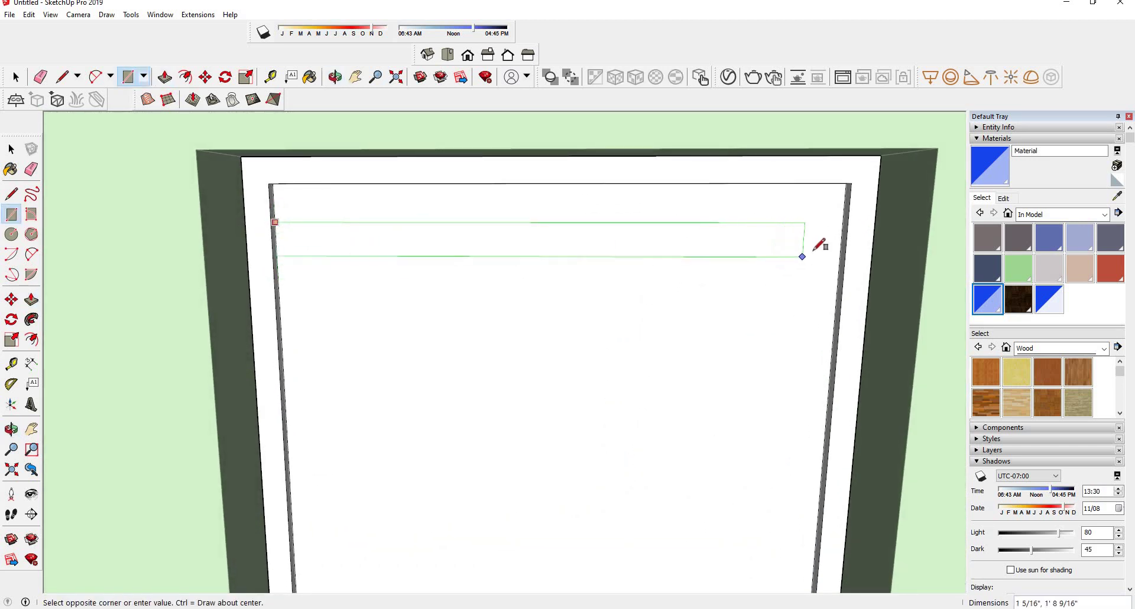
click(842, 236)
click(15, 76)
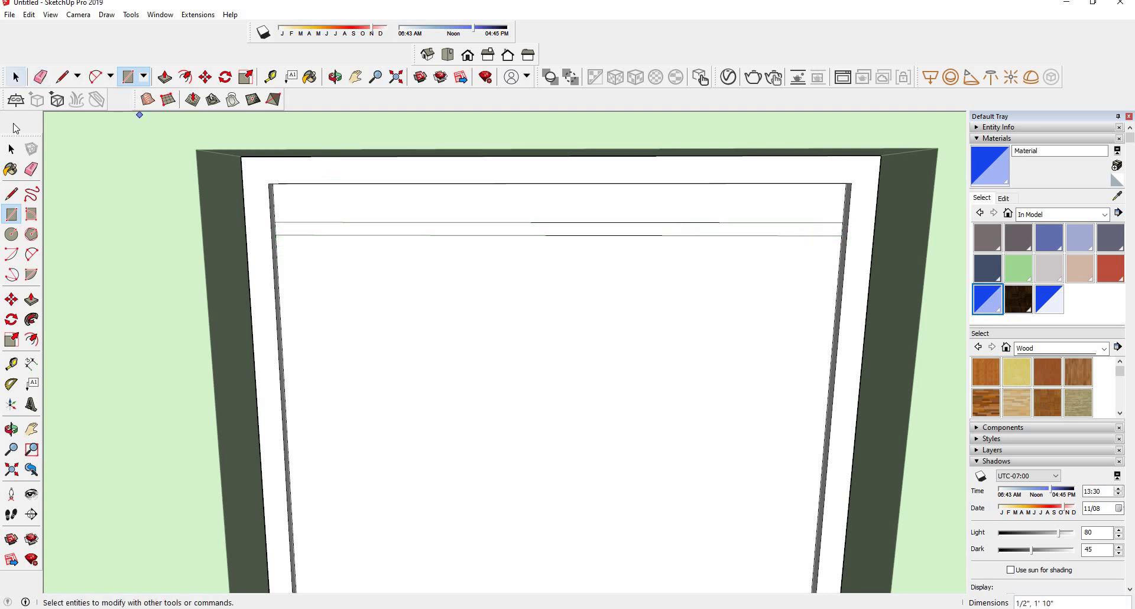
click(309, 226)
right_click(308, 226)
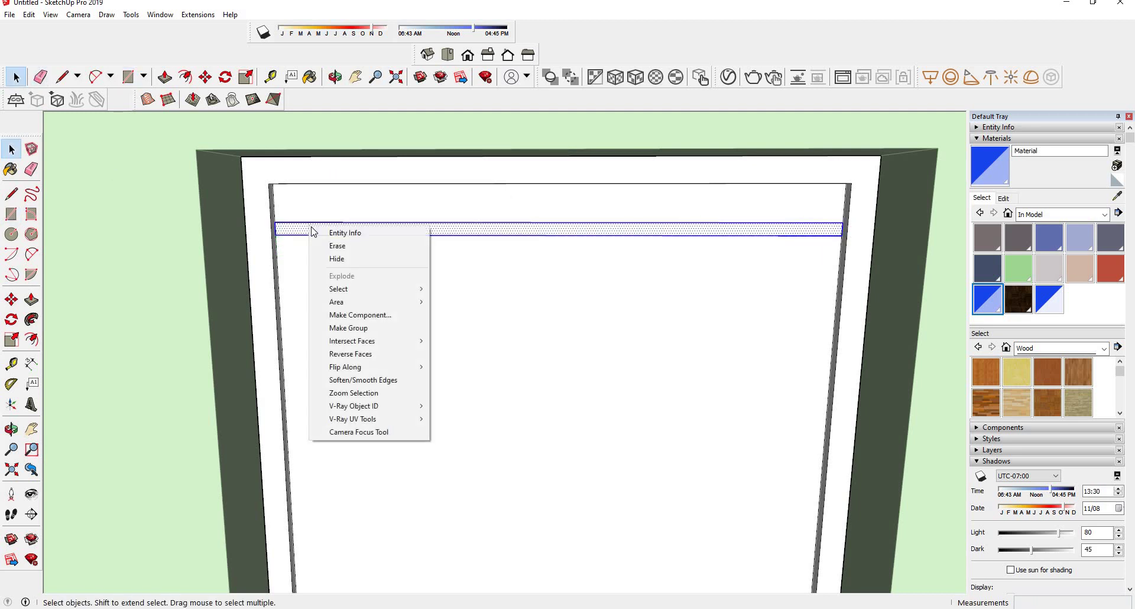
click(371, 328)
- Delete the panel face above the strip
click(379, 205)
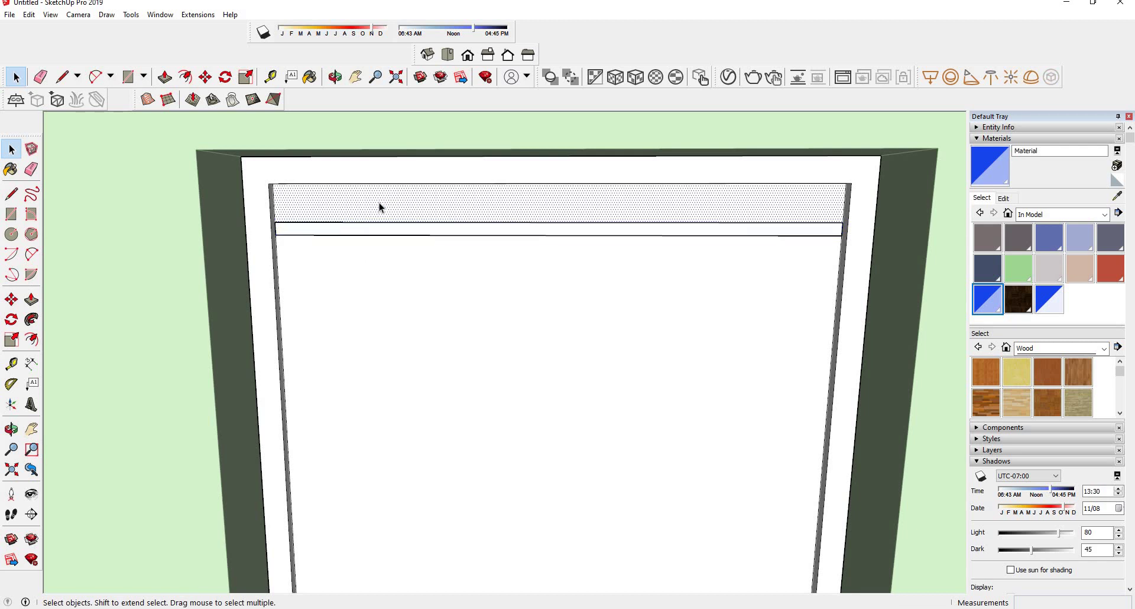
key(Delete)
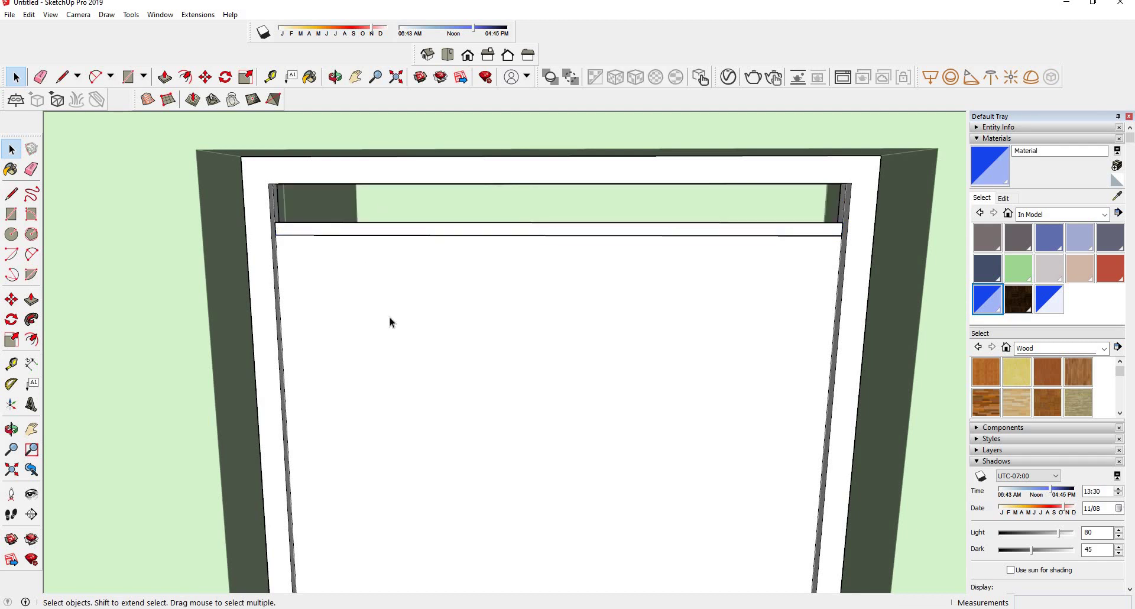
scroll(389, 318, down, 2)
scroll(409, 306, down, 4)
mouse_move(409, 306)
middle_down()
mouse_move(349, 388)
mouse_move(358, 331)
middle_up()
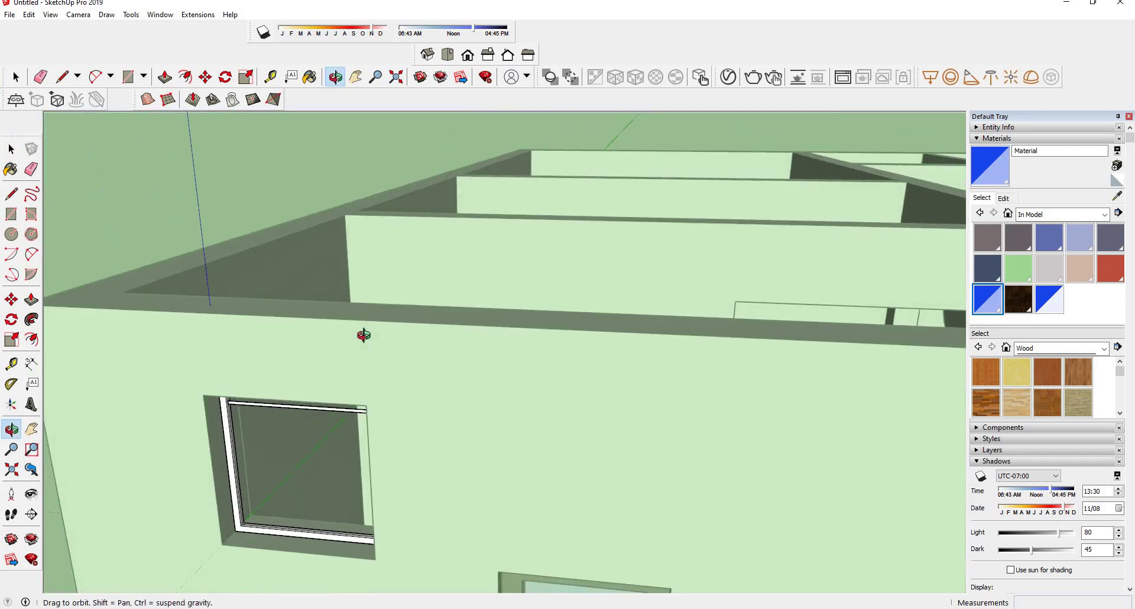
scroll(248, 410, up, 3)
scroll(236, 405, up, 3)
scroll(232, 401, up, 2)
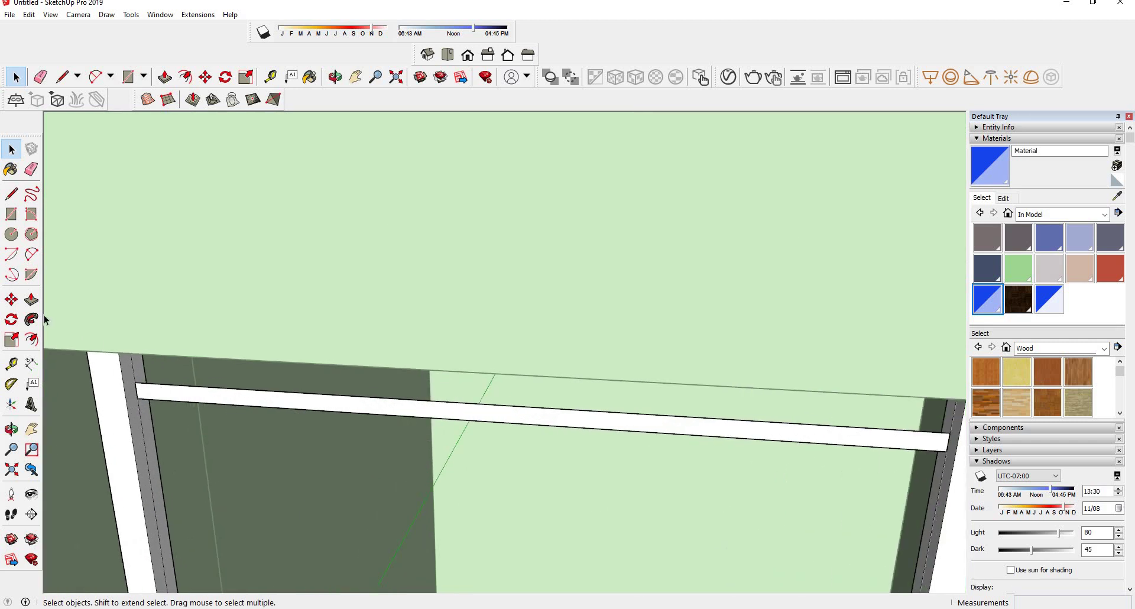
- Push the white strip out 1/2 inch into a slat
click(31, 299)
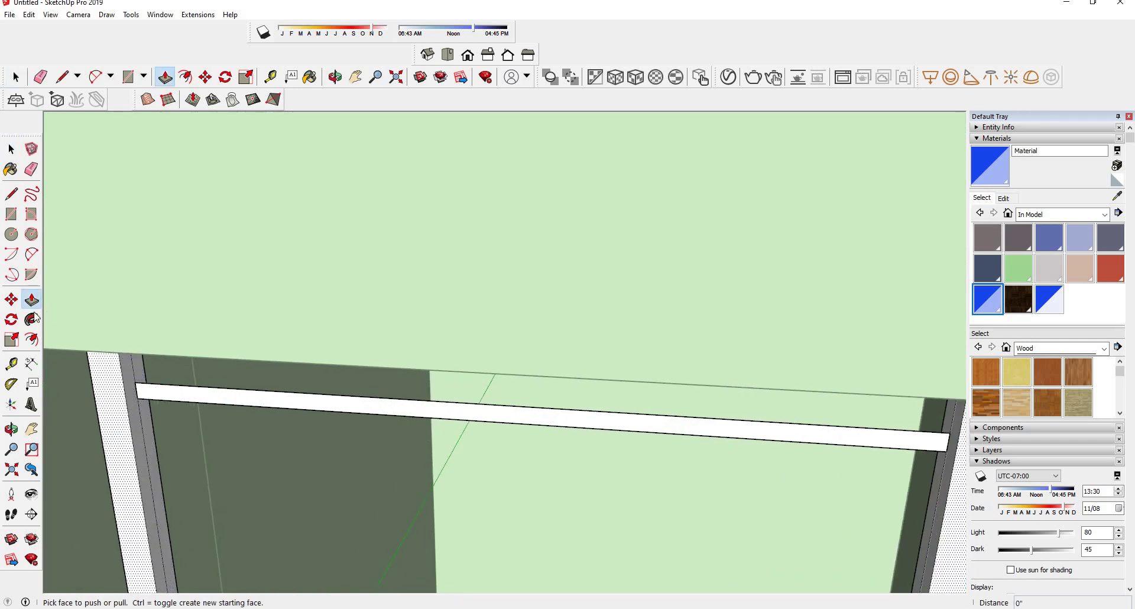
key(space)
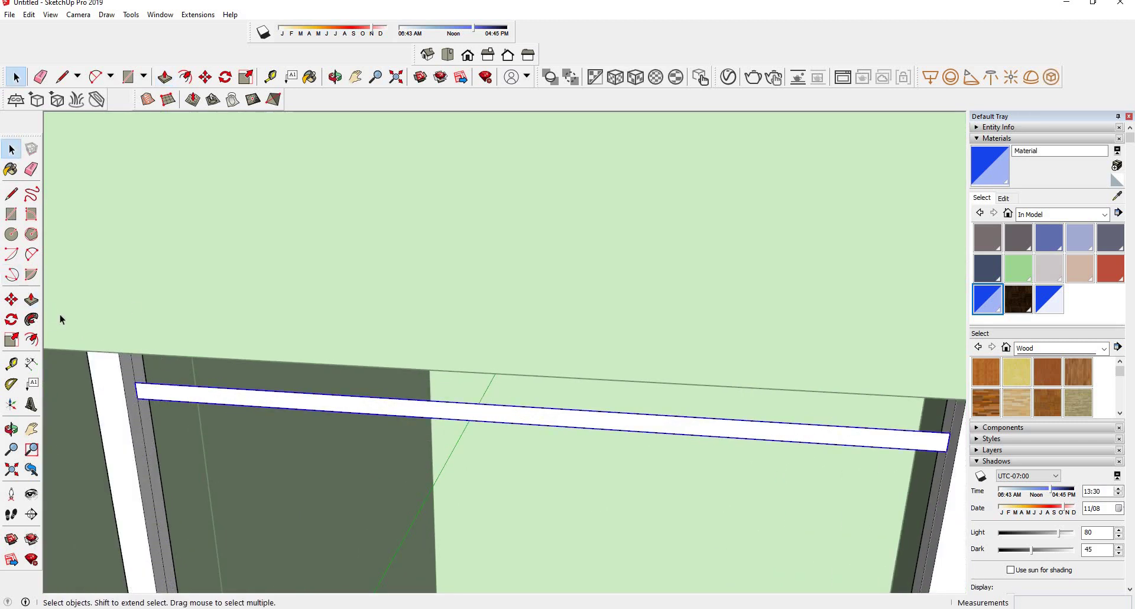
click(204, 402)
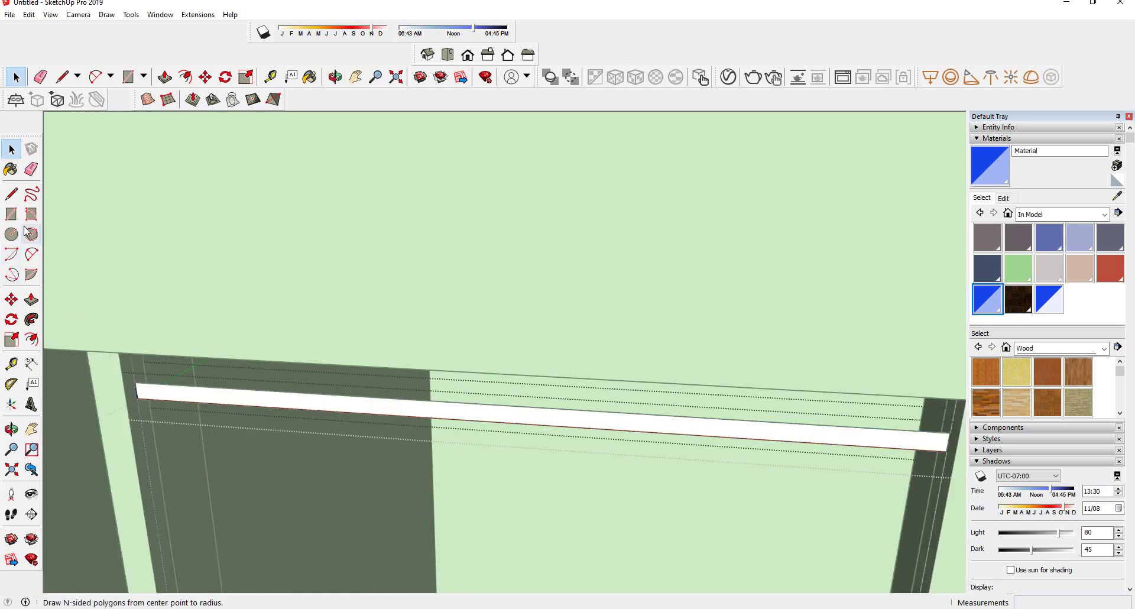
click(31, 299)
drag(152, 395, 133, 391)
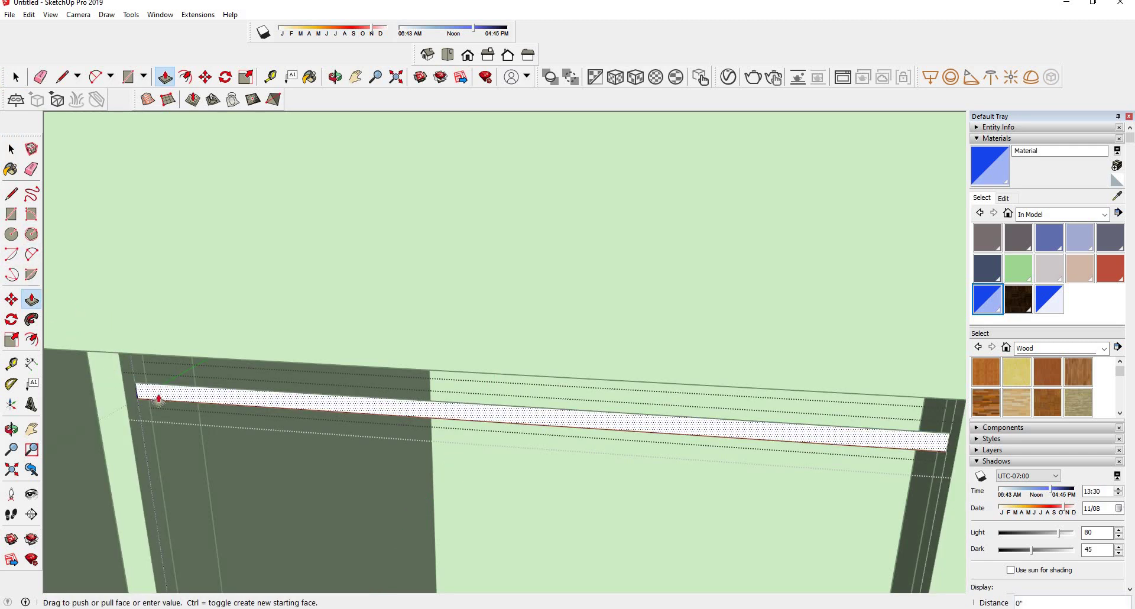
scroll(226, 410, down, 3)
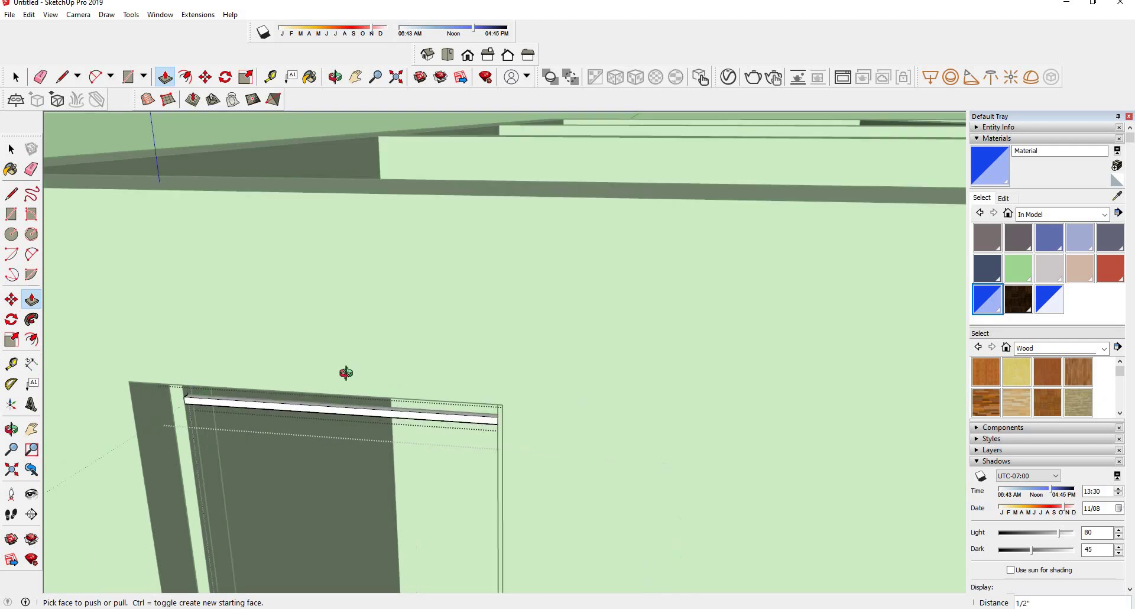
- Deepen the slat a further 5/16 inch on the interior side into a thin shelf
middle_drag(347, 372, 703, 296)
scroll(703, 296, up, 5)
scroll(703, 296, down, 5)
mouse_move(398, 301)
middle_down()
mouse_move(451, 278)
mouse_move(467, 223)
middle_up()
scroll(469, 208, up, 3)
mouse_move(481, 207)
mouse_down()
mouse_move(558, 176)
mouse_move(514, 207)
mouse_up()
scroll(514, 208, up, 2)
middle_drag(525, 203, 552, 185)
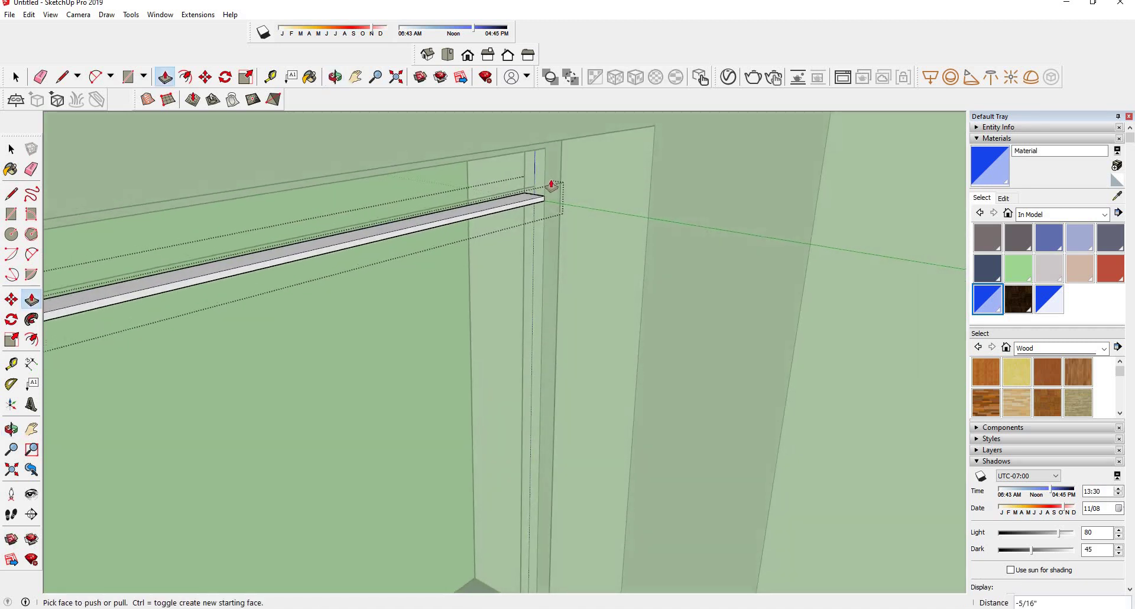
scroll(551, 185, down, 3)
key(space)
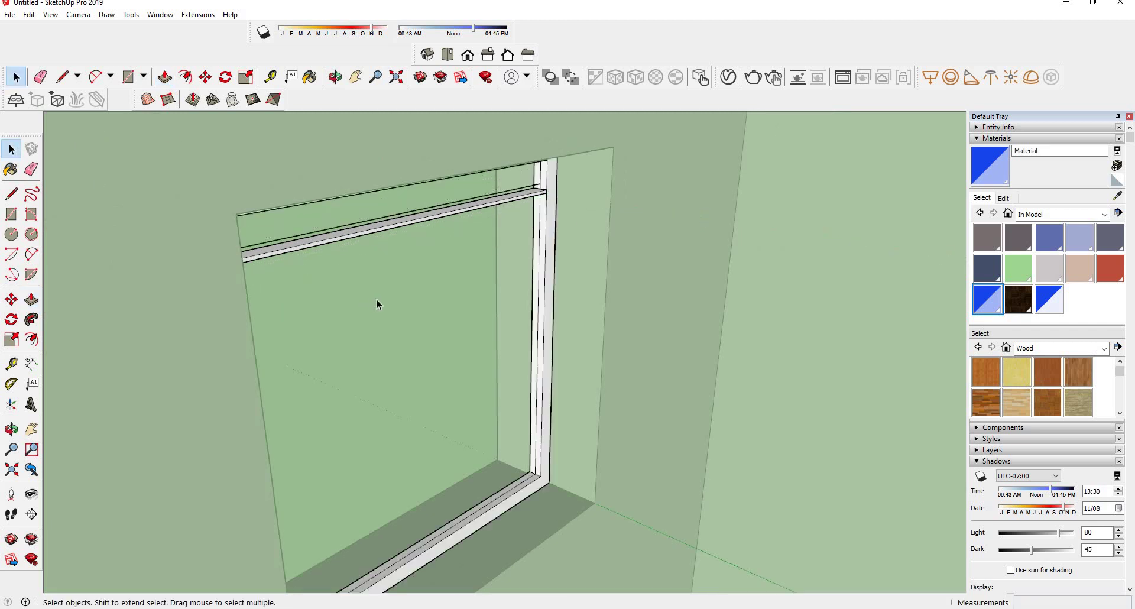
- Paint the shelf with the blue glass material
scroll(507, 215, up, 2)
scroll(492, 196, up, 2)
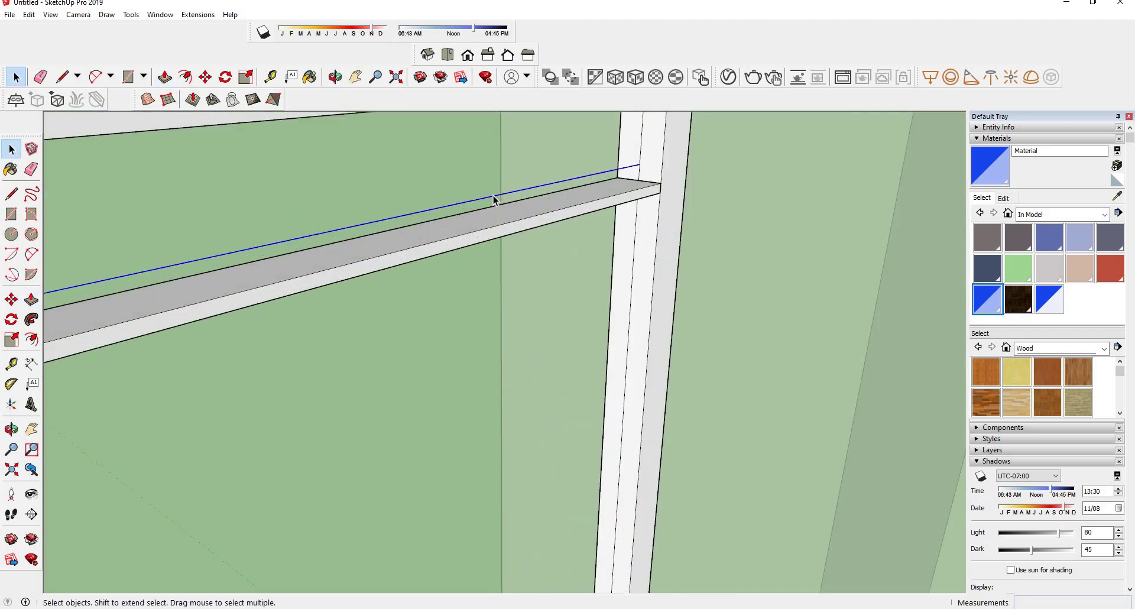
scroll(500, 265, down, 2)
scroll(562, 269, down, 1)
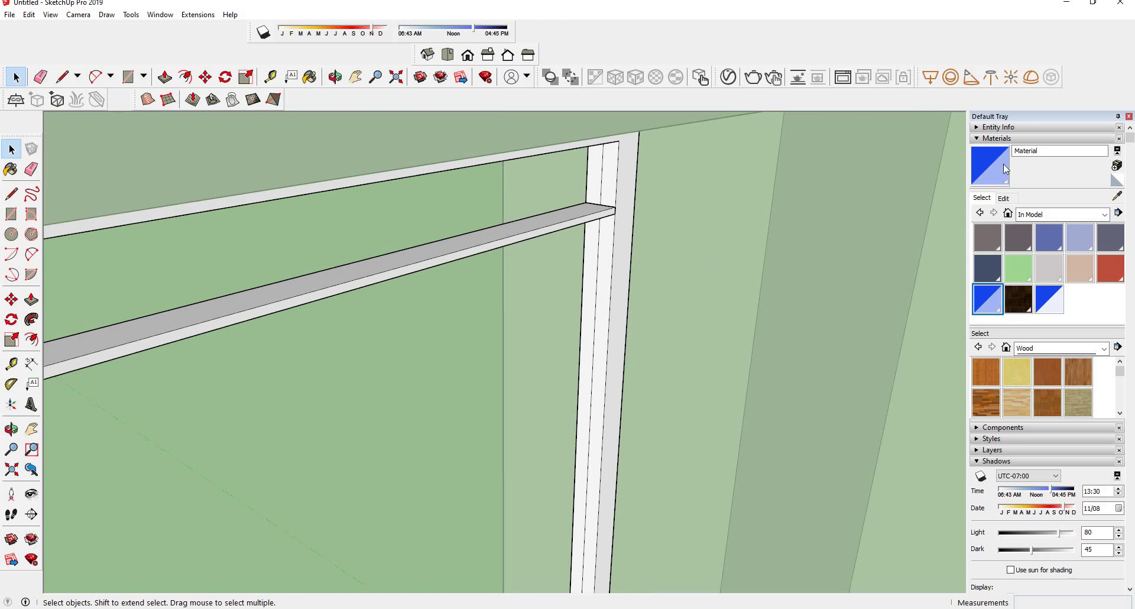
key(b)
click(505, 230)
- Rotate the blue shelf 45° about its corner edge so it tilts like a louver blade
mouse_move(461, 246)
middle_down()
mouse_move(908, 188)
mouse_move(816, 195)
middle_up()
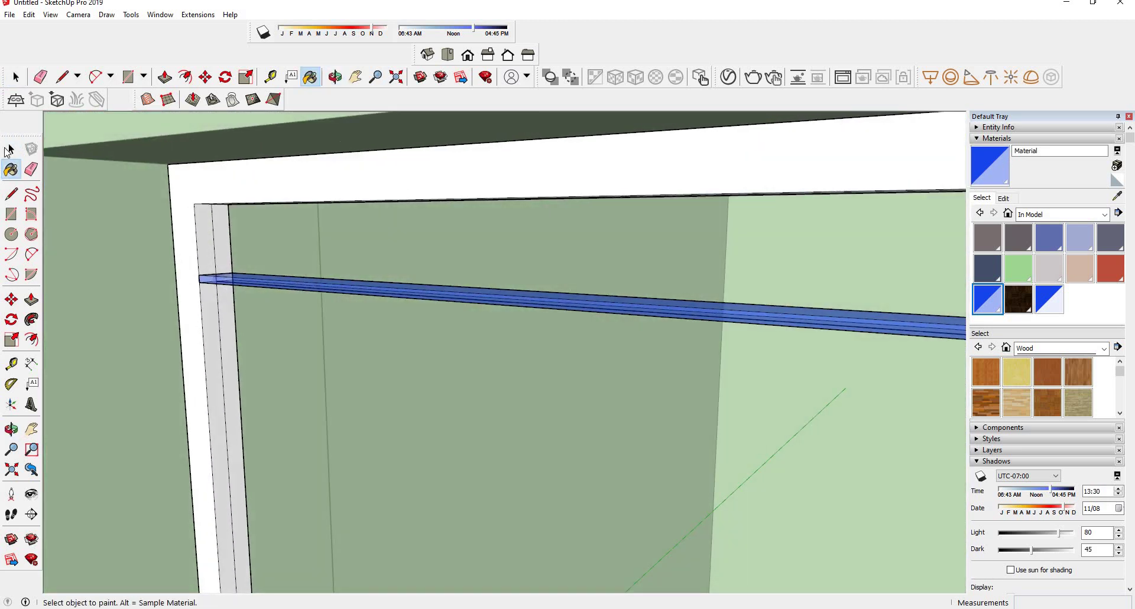
key(space)
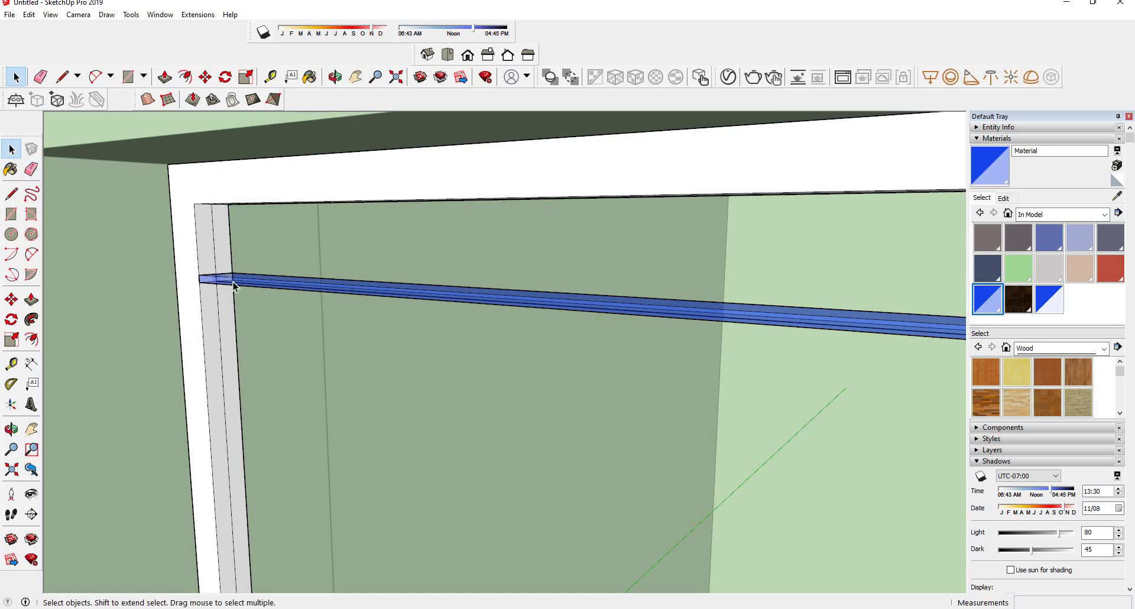
click(233, 282)
click(12, 319)
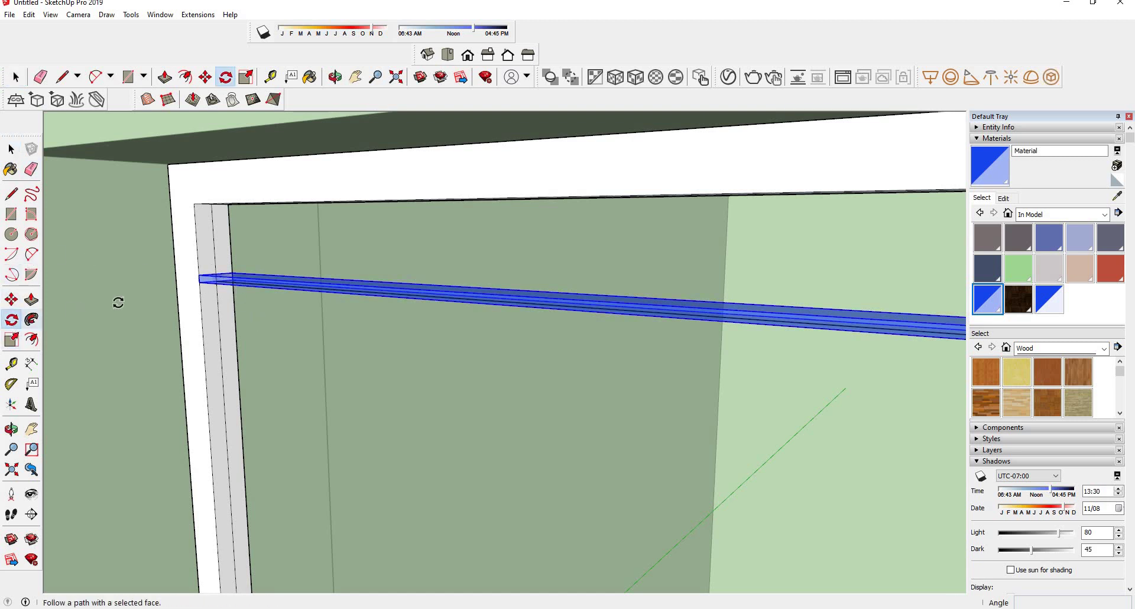
middle_drag(214, 275, 162, 281)
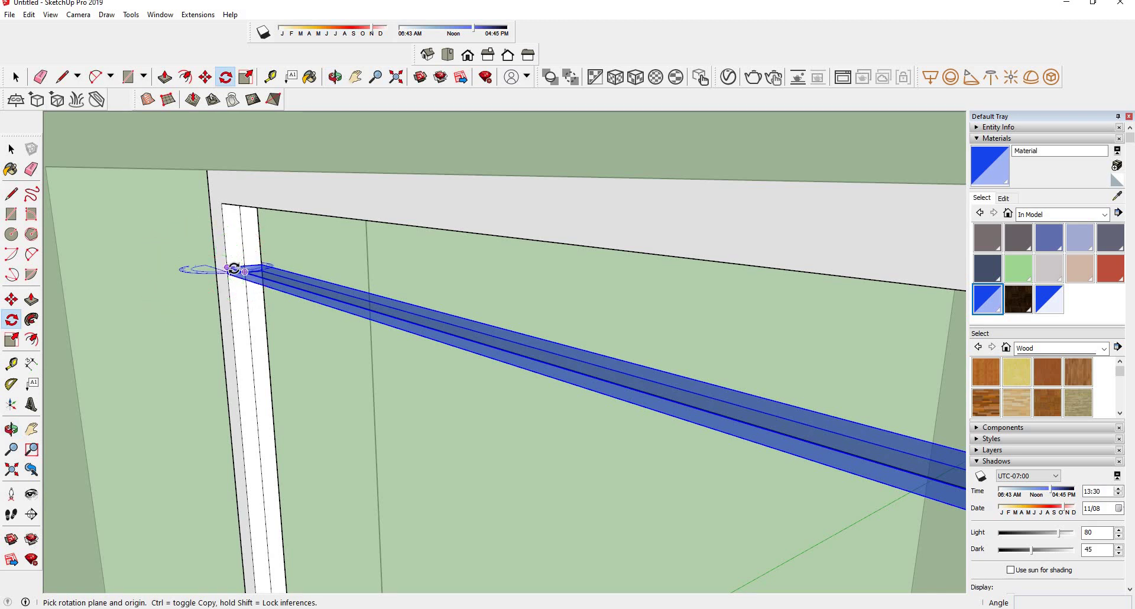
mouse_move(237, 273)
middle_down()
mouse_move(217, 254)
mouse_move(253, 261)
middle_up()
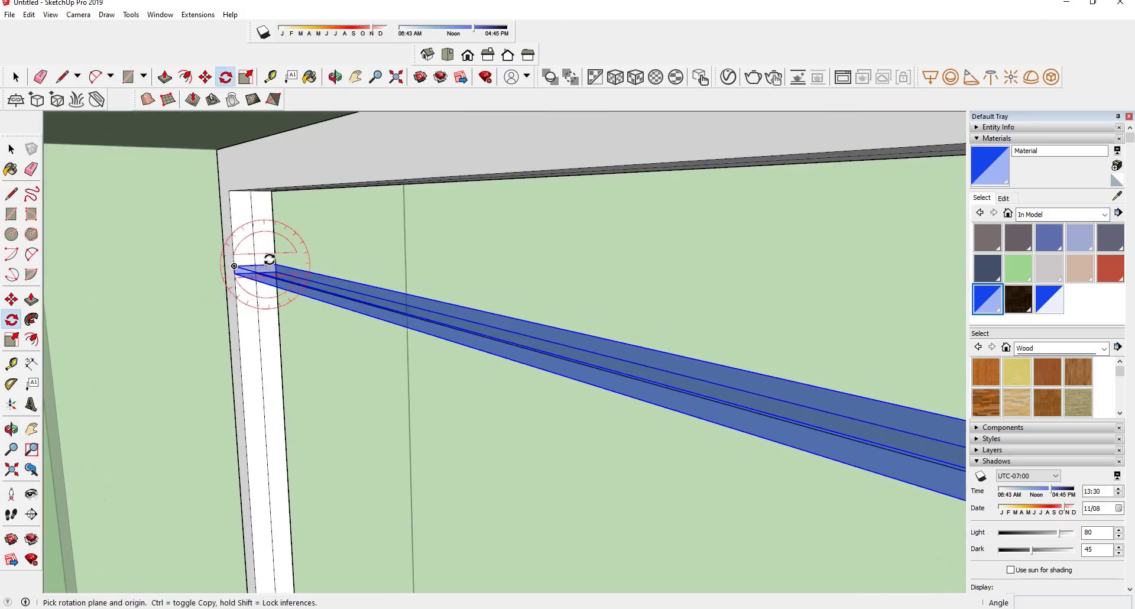
click(234, 266)
click(272, 261)
text(45)
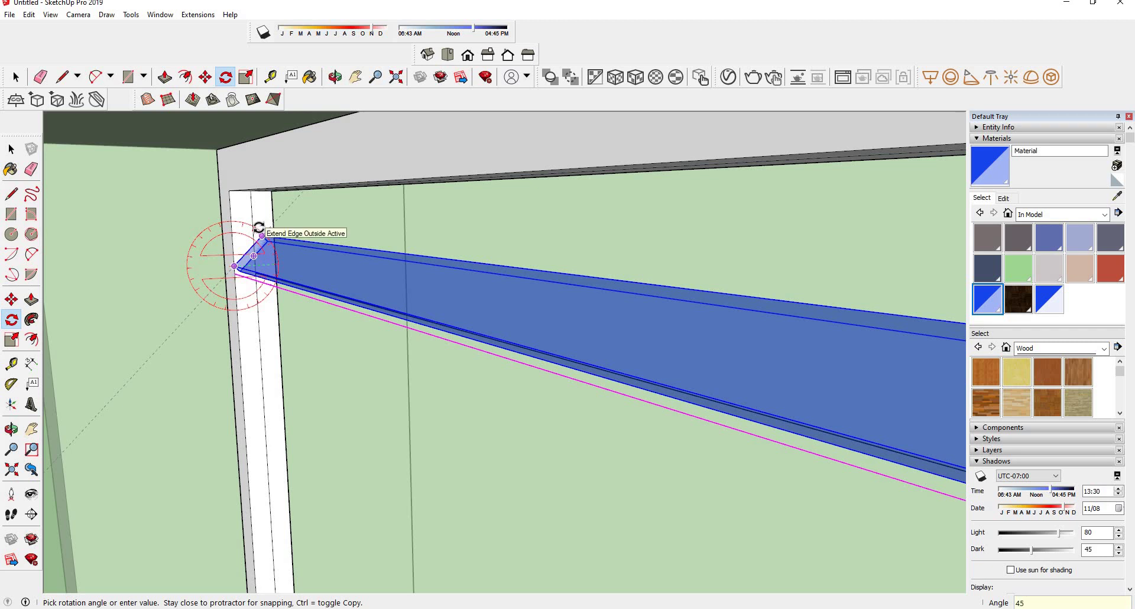
click(262, 235)
key(space)
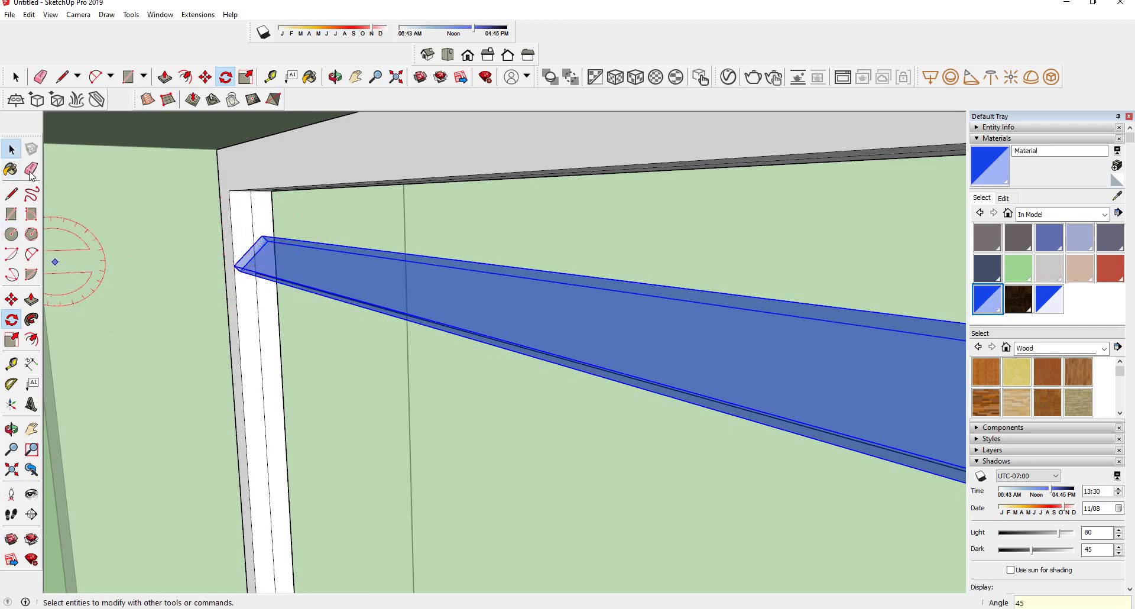
mouse_move(598, 368)
middle_down()
mouse_move(742, 357)
mouse_move(927, 395)
mouse_move(598, 375)
middle_up()
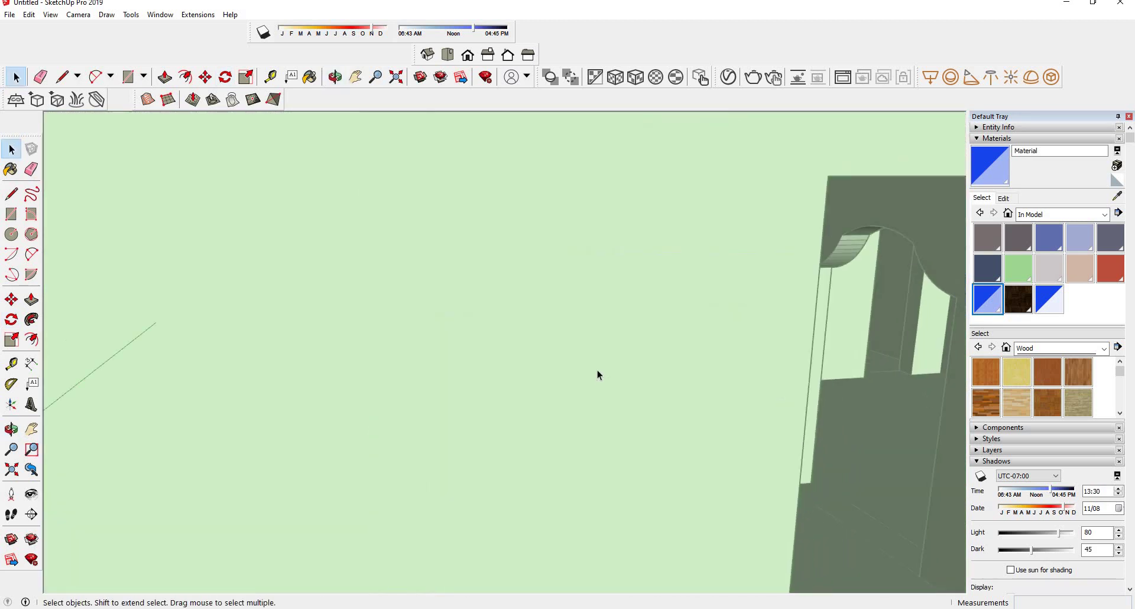
- Copy the louver 1 5/8 inch down, array it x8, then undo that array
key(m)
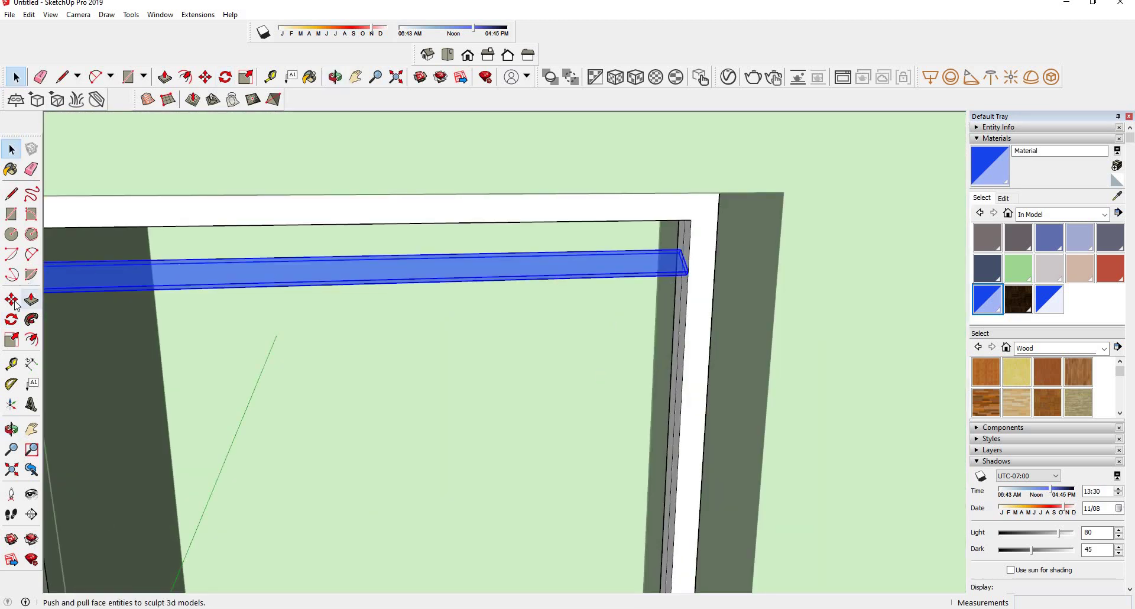
click(688, 272)
key(ctrl)
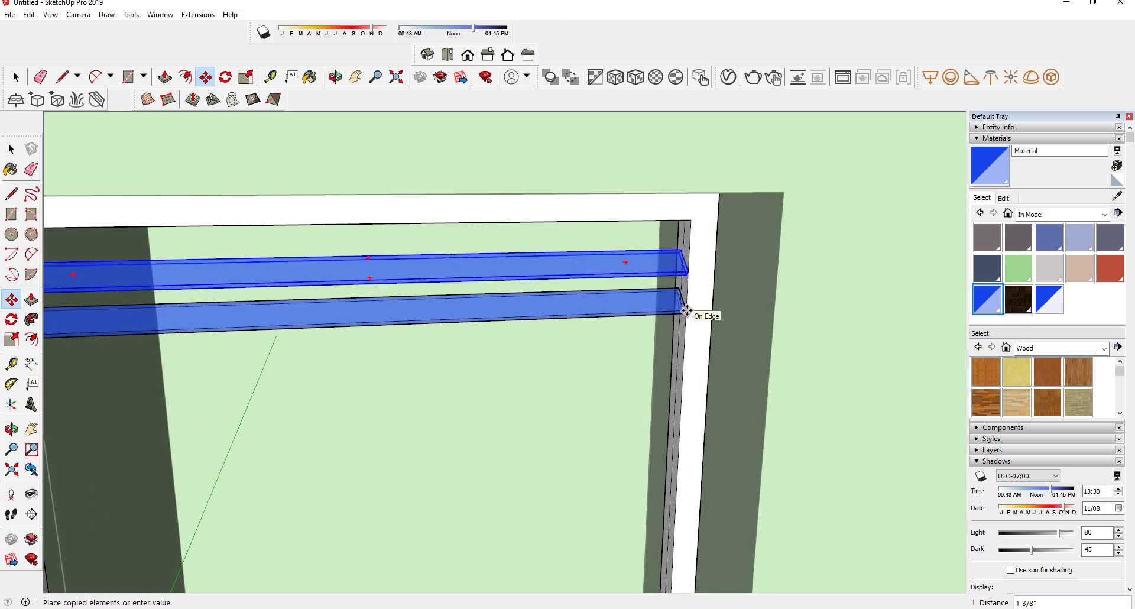
click(687, 312)
mouse_move(680, 352)
middle_down()
mouse_move(707, 332)
mouse_move(846, 327)
middle_up()
text(x)
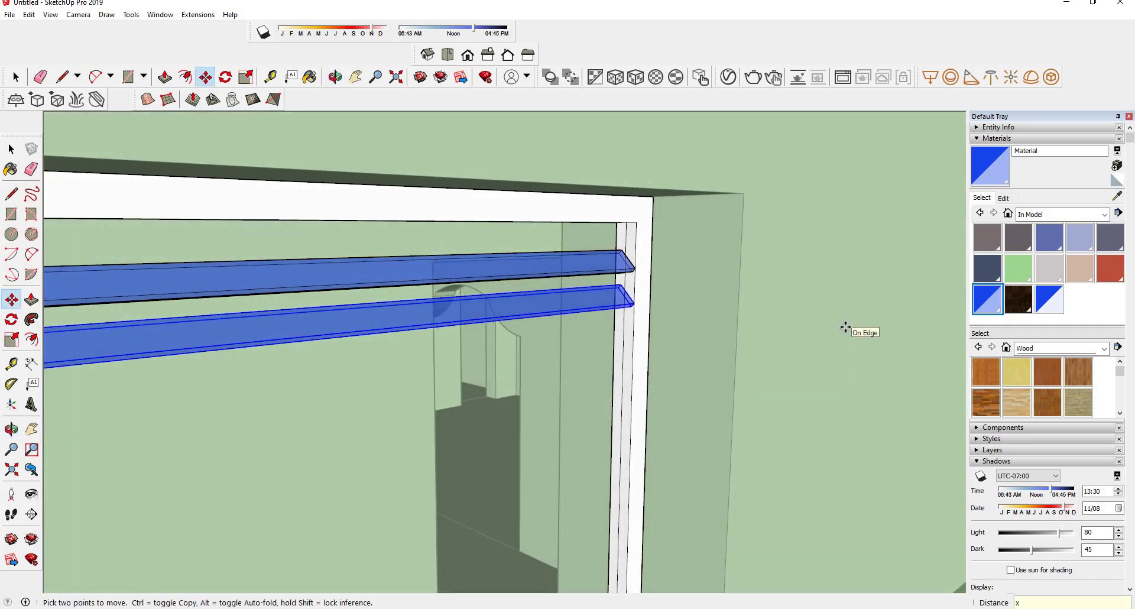
text(8)
key(Return)
scroll(846, 327, down, 3)
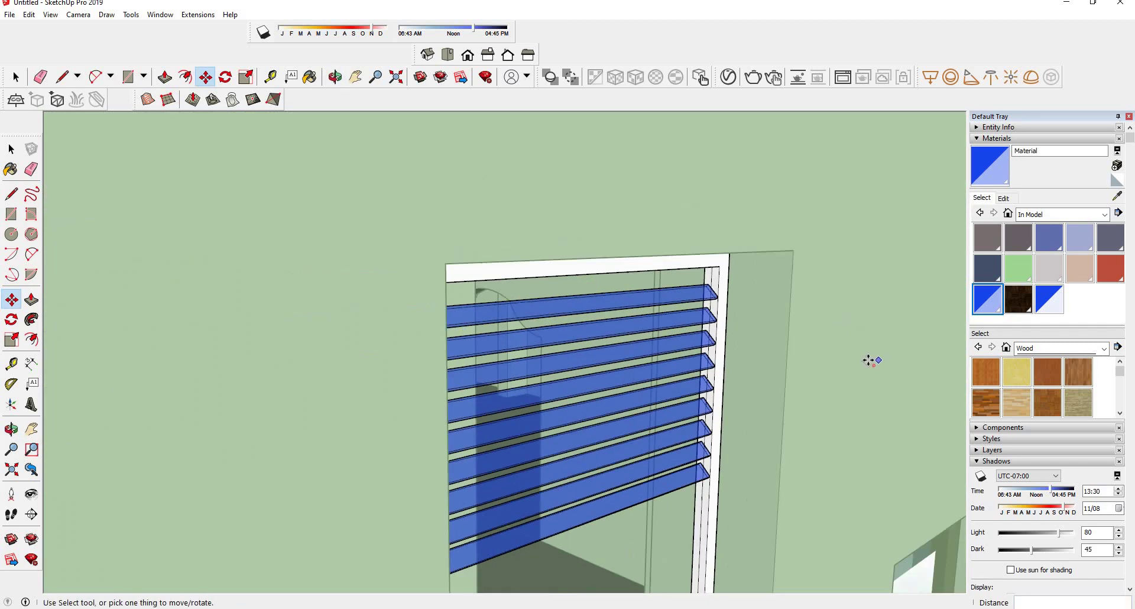
mouse_move(869, 357)
middle_down()
mouse_move(719, 380)
mouse_move(818, 309)
mouse_move(859, 298)
mouse_move(767, 309)
middle_up()
key(ctrl+z)
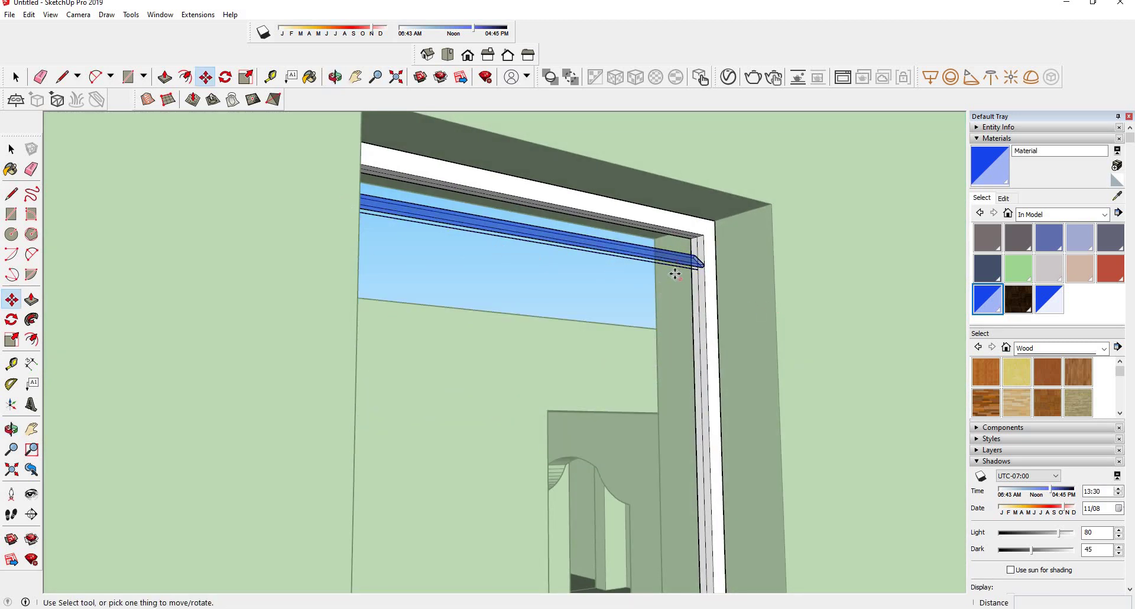
- Copy the louver 1 5/8 inch down again and array it x12 to fill the window
scroll(675, 274, up, 2)
scroll(704, 255, up, 2)
key(ctrl)
click(720, 279)
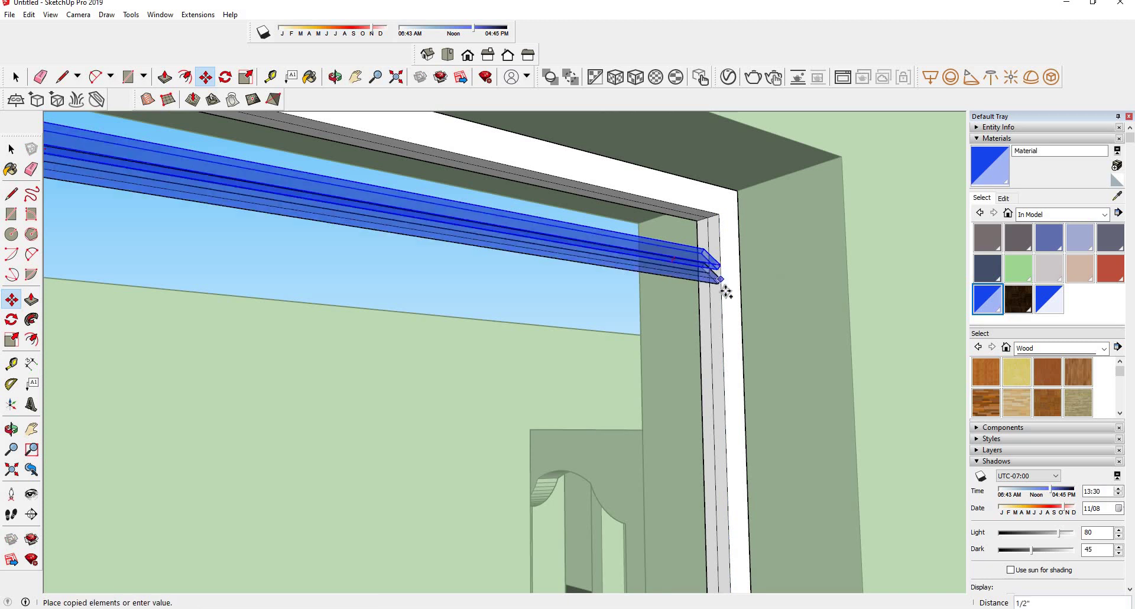
click(724, 312)
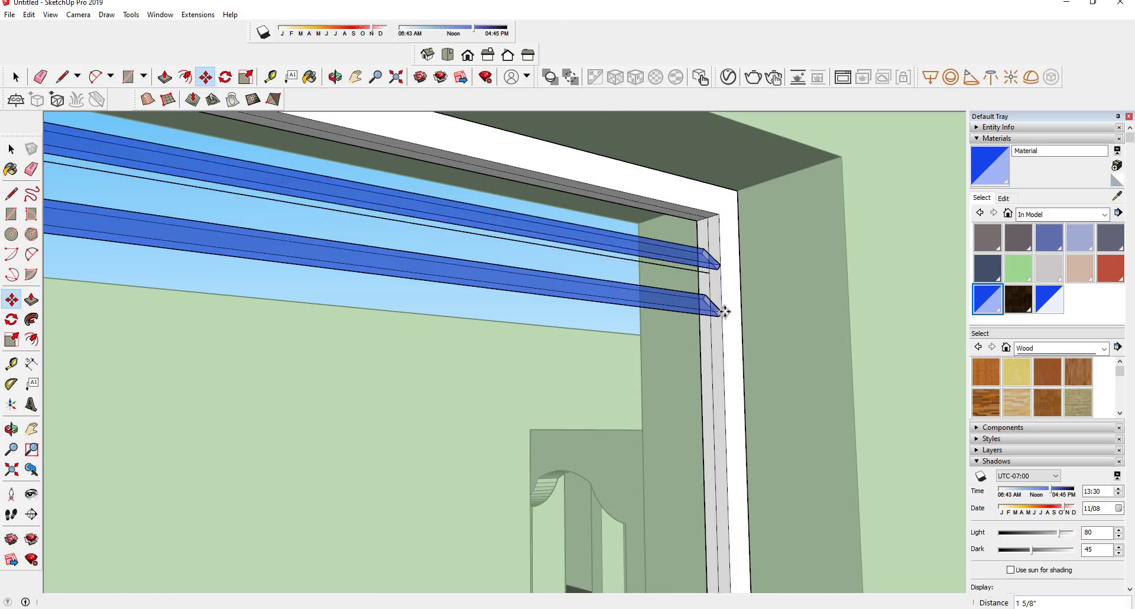
text(x12)
key(Return)
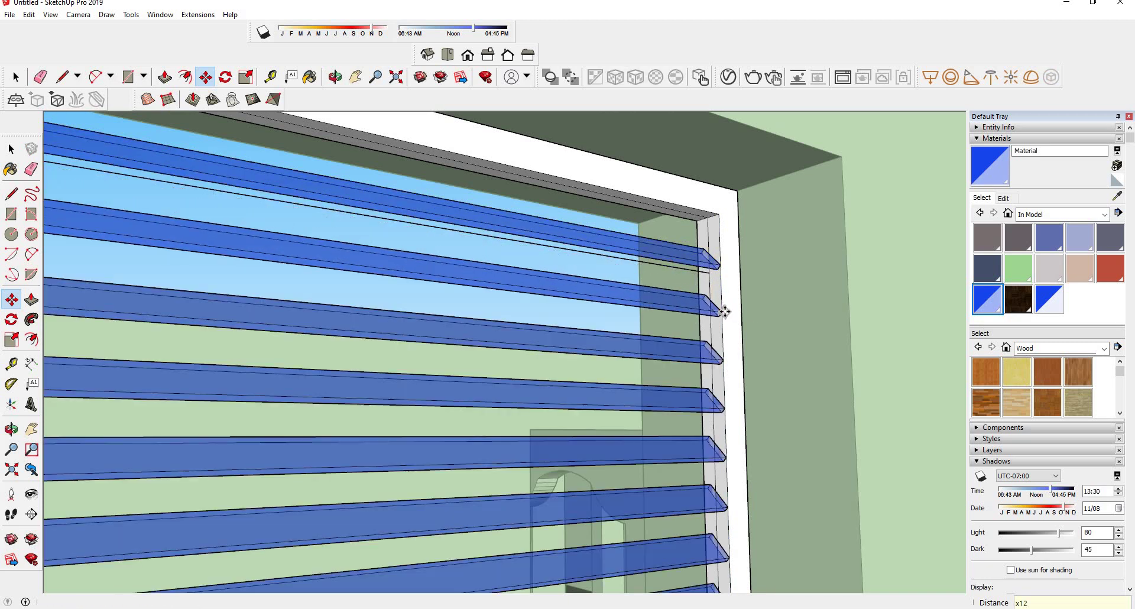
scroll(716, 296, down, 5)
scroll(703, 292, down, 5)
middle_drag(704, 293, 492, 409)
- Paint the louvered window's frame with dark wood Material1 and view the whole wall
key(m)
click(11, 150)
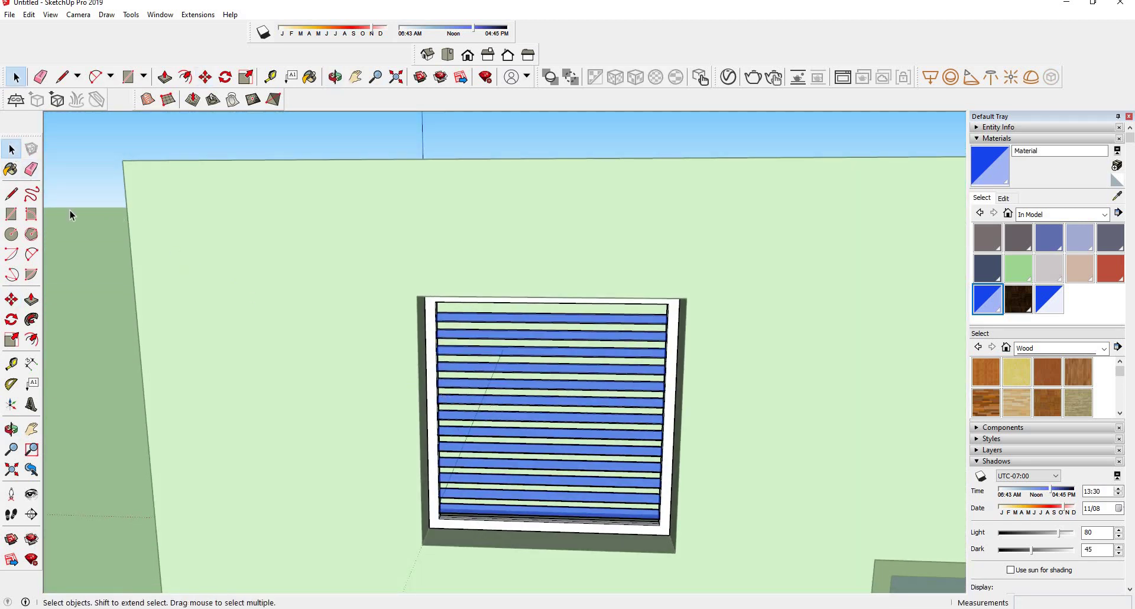
mouse_move(479, 299)
middle_down()
mouse_move(715, 273)
mouse_move(687, 347)
mouse_move(710, 334)
middle_up()
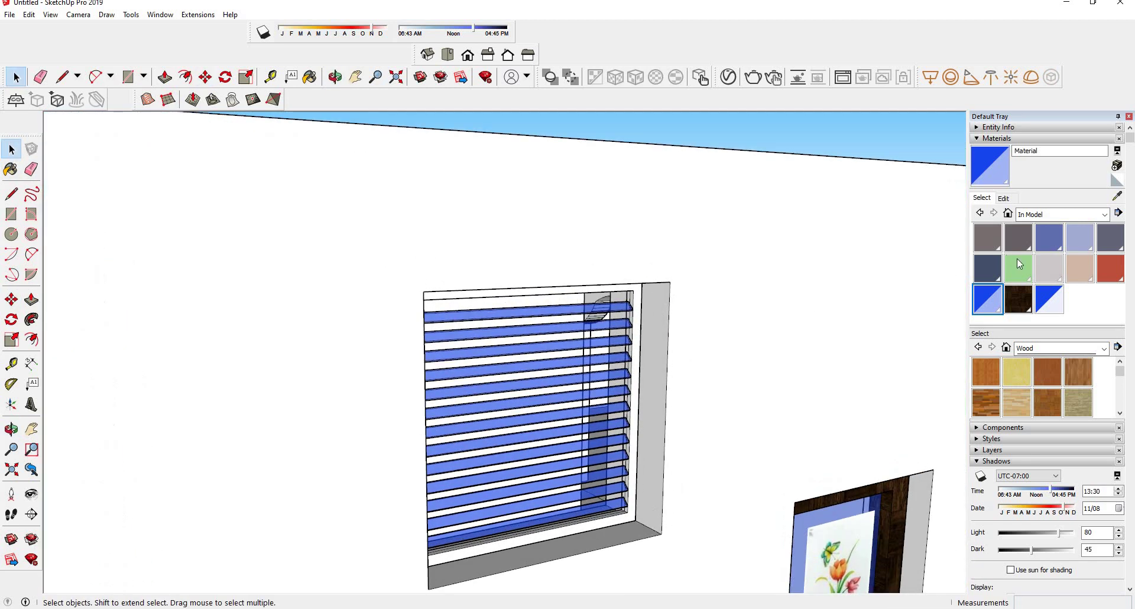
click(1019, 297)
click(642, 318)
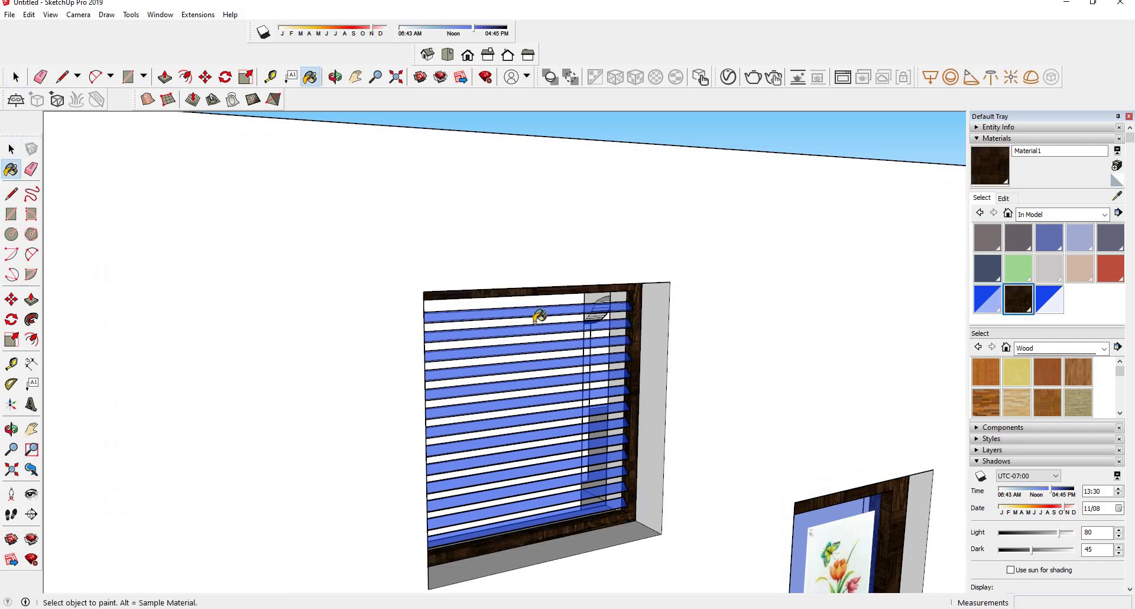
key(space)
middle_drag(272, 221, 383, 254)
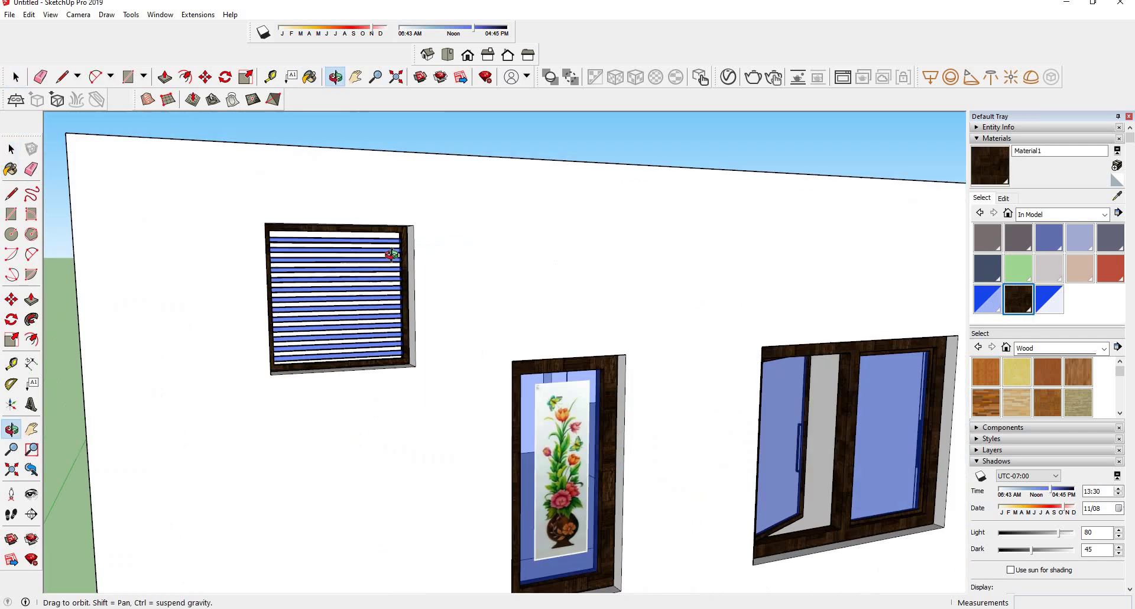